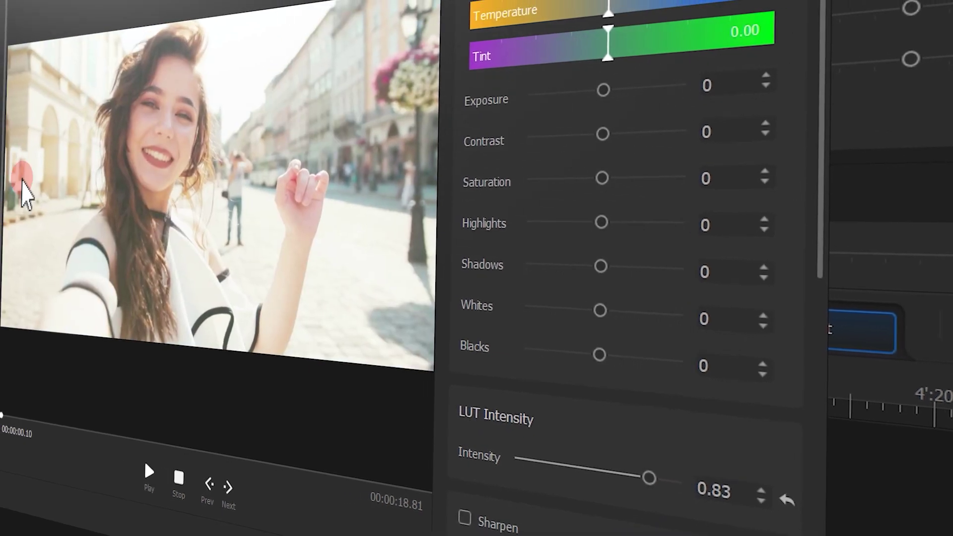
Adjust the LUT intensity slider, settling near 0.62.
drag(636, 480, 630, 482)
drag(686, 471, 712, 458)
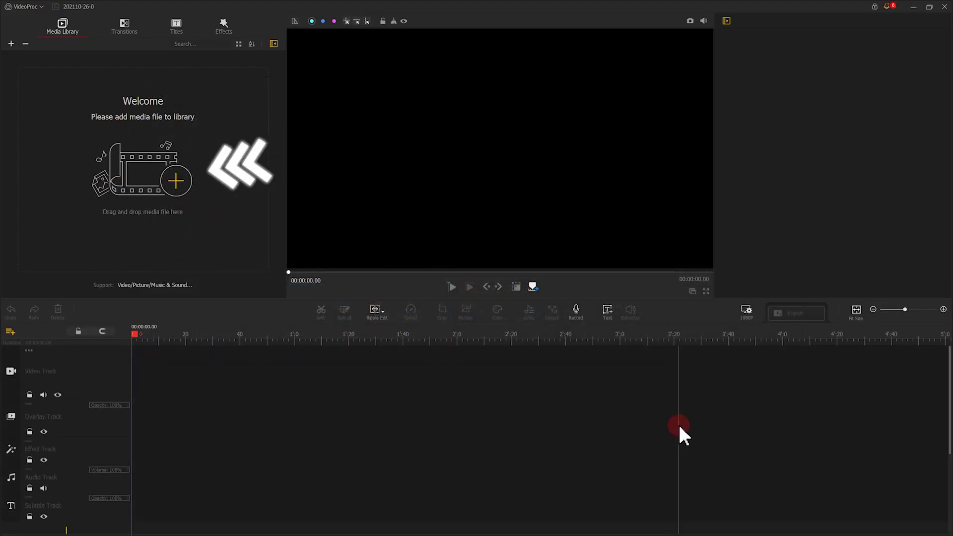
Import the city vlog video, place it on the video track, and open its color editor.
click(176, 181)
click(124, 117)
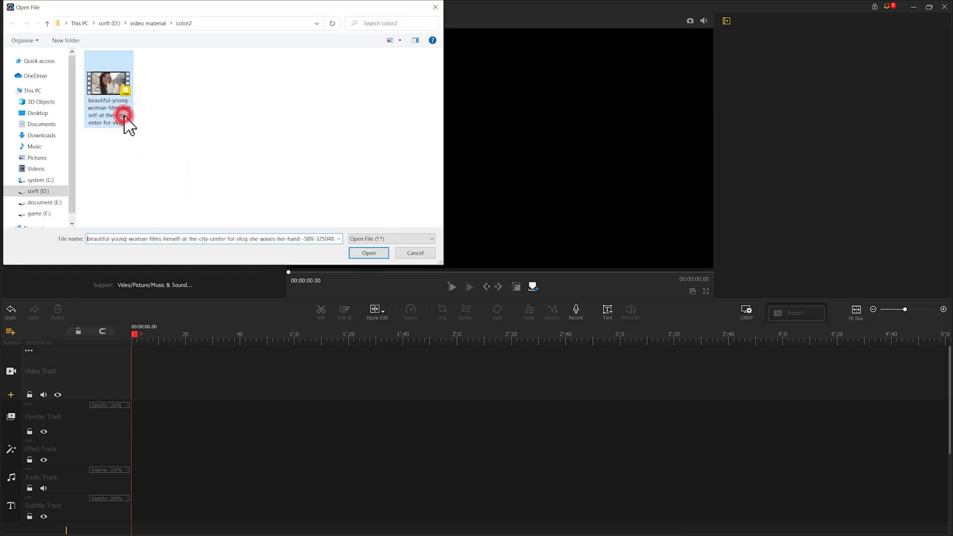
click(373, 253)
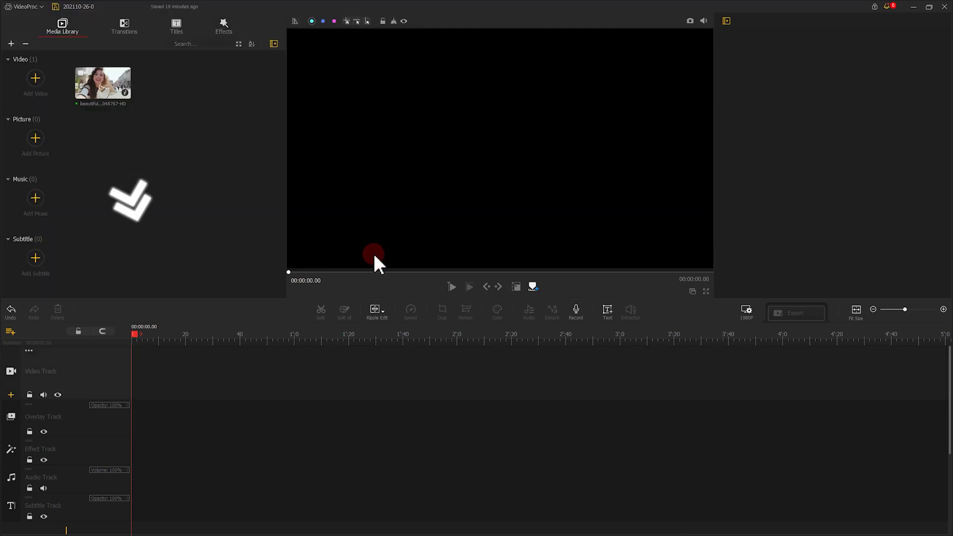
drag(115, 97, 175, 382)
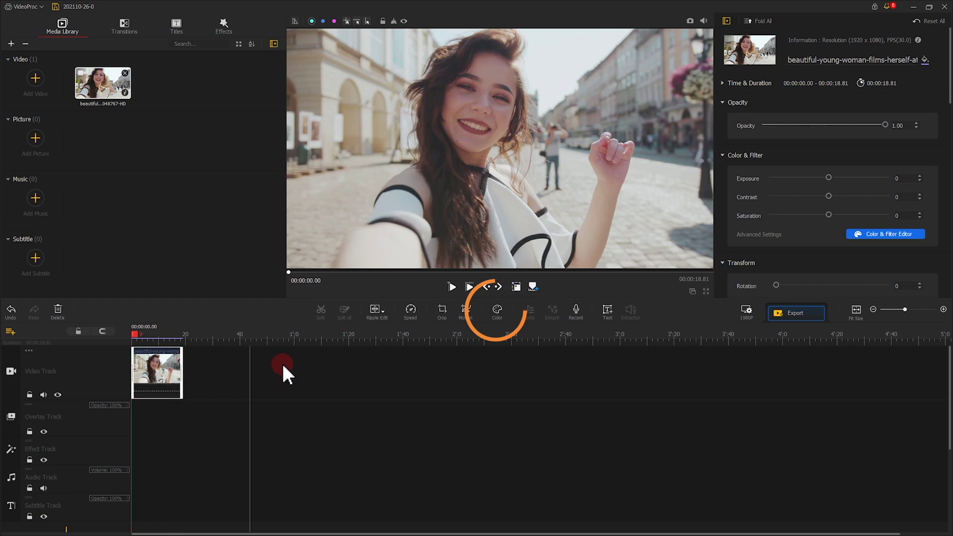
click(496, 317)
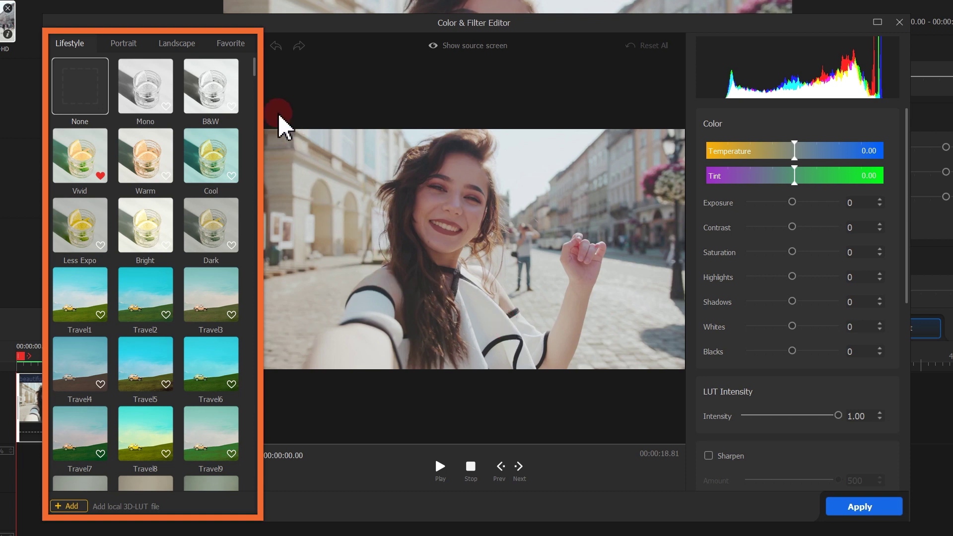
Browse the Landscape, Portrait and Lifestyle presets, try Mono, then apply the Vivid look.
mouse_move(255, 69)
mouse_down()
mouse_move(238, 409)
mouse_move(264, 70)
mouse_up()
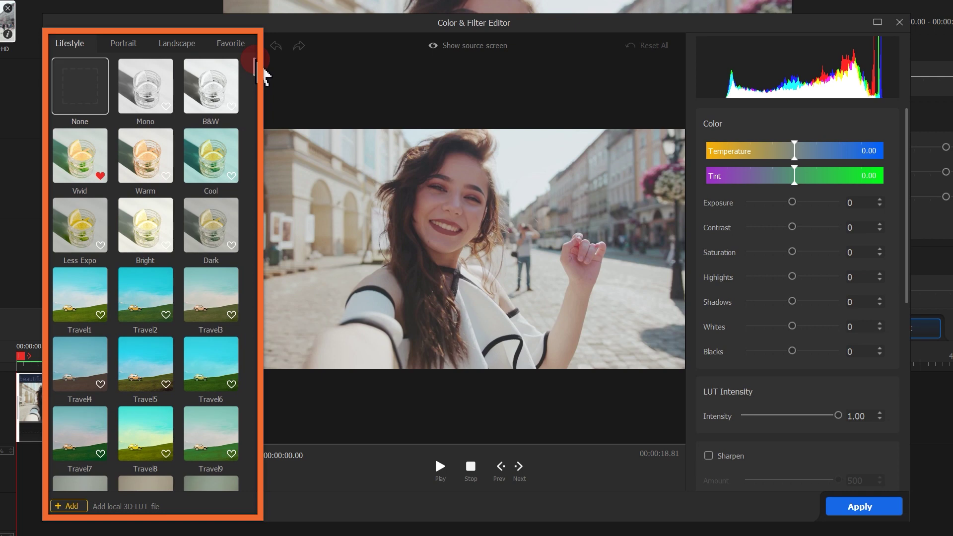
click(176, 44)
click(130, 45)
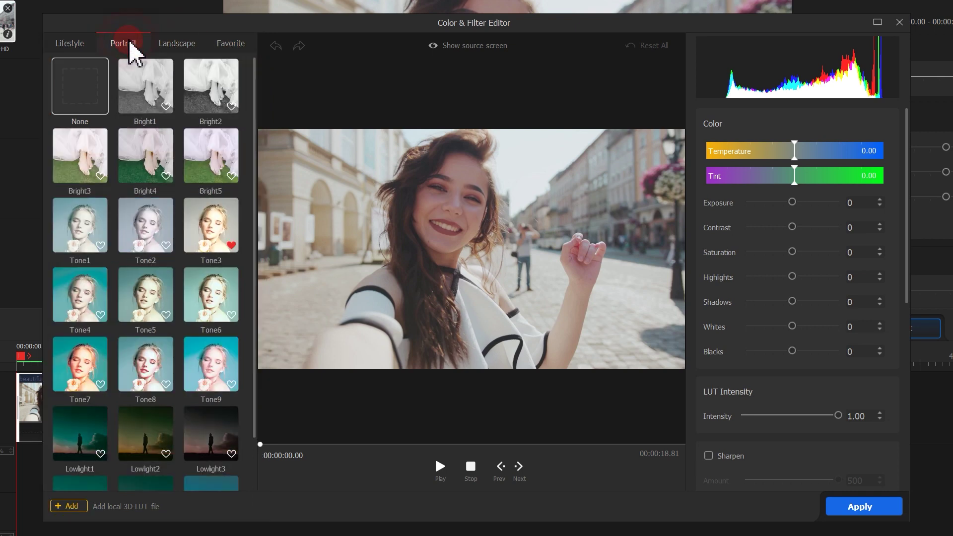
click(78, 44)
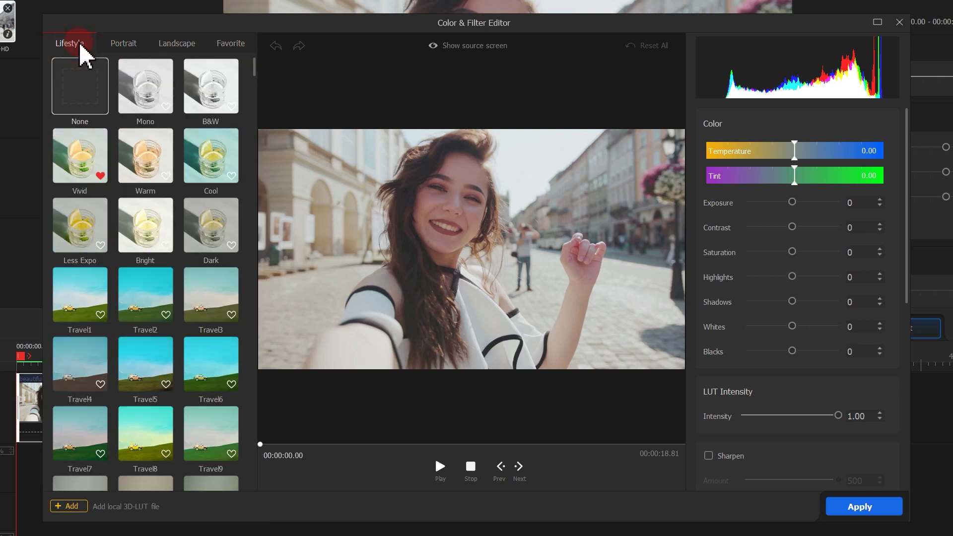
click(128, 89)
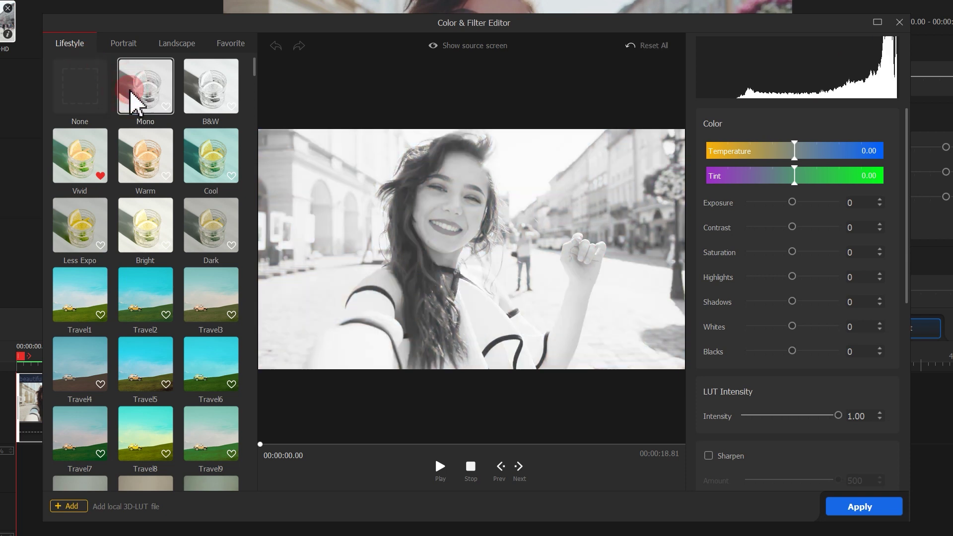
click(93, 148)
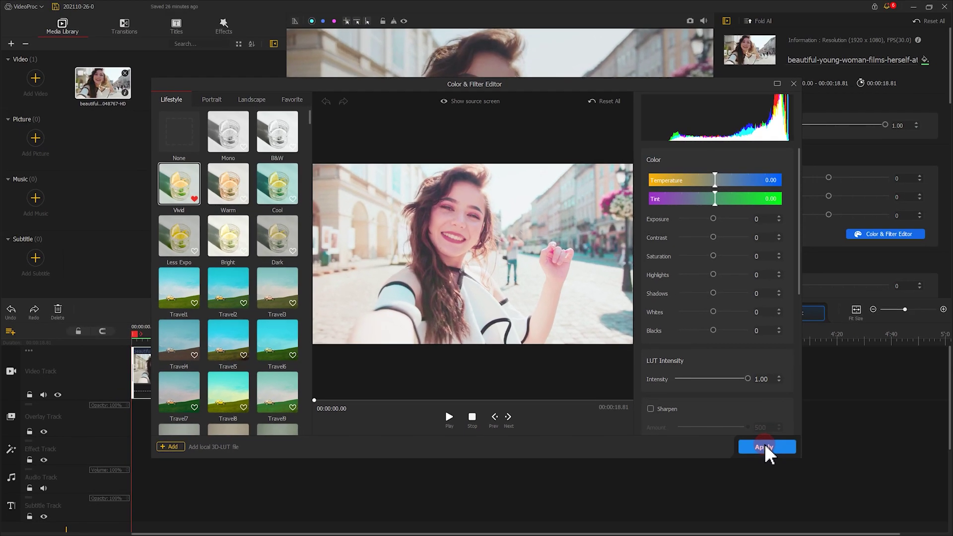
click(860, 503)
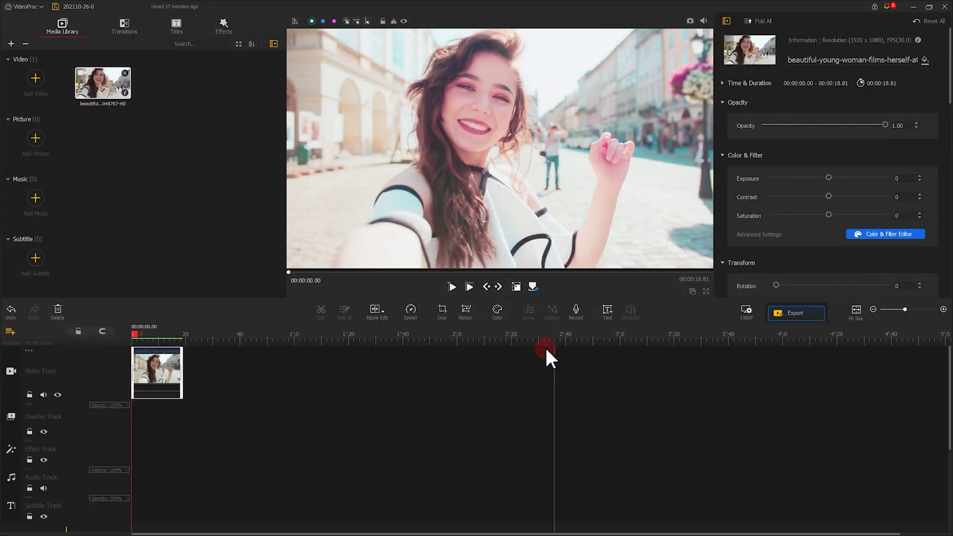
Reopen the Color & Filter Editor on the Vivid-graded clip.
click(497, 309)
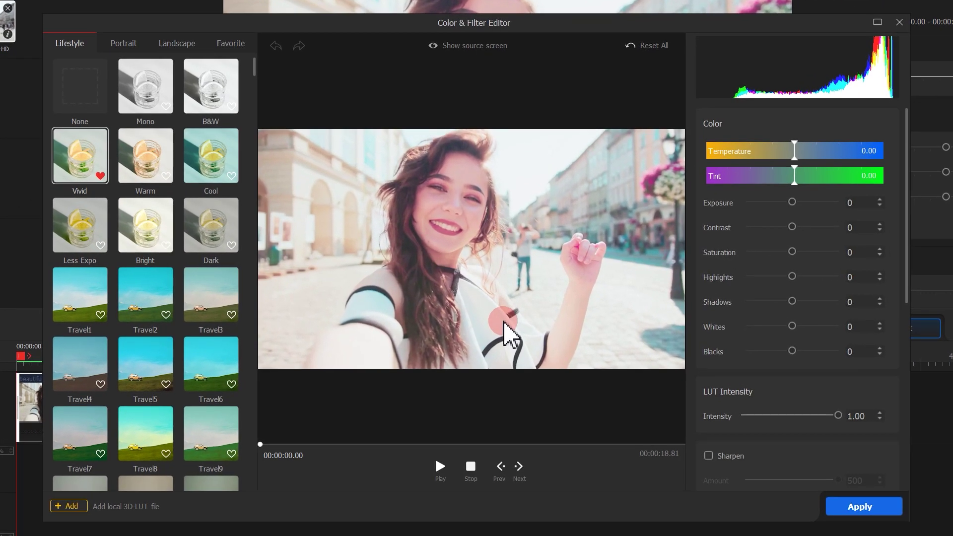
click(101, 86)
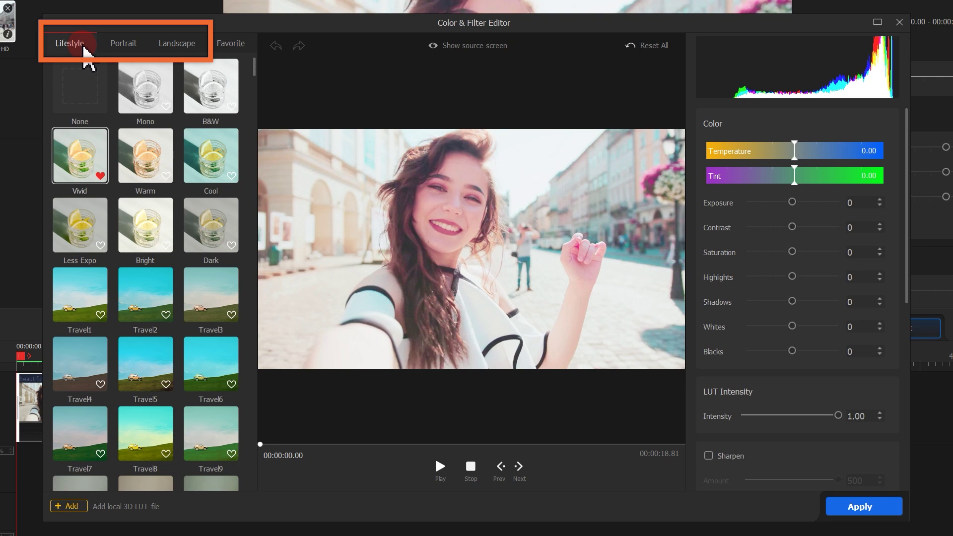
Look through the Portrait and Landscape presets, then preview Tone2, Tone3 and Tone5.
click(114, 44)
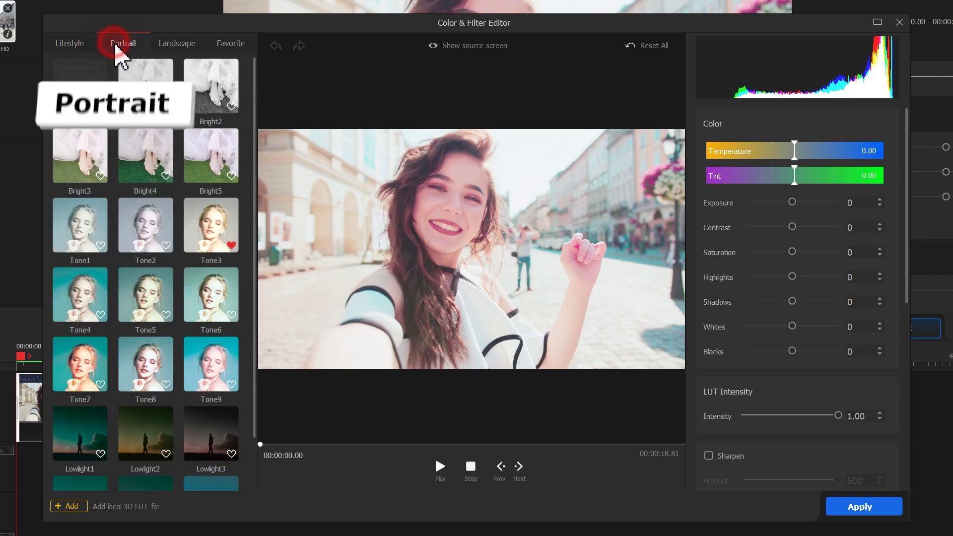
click(167, 46)
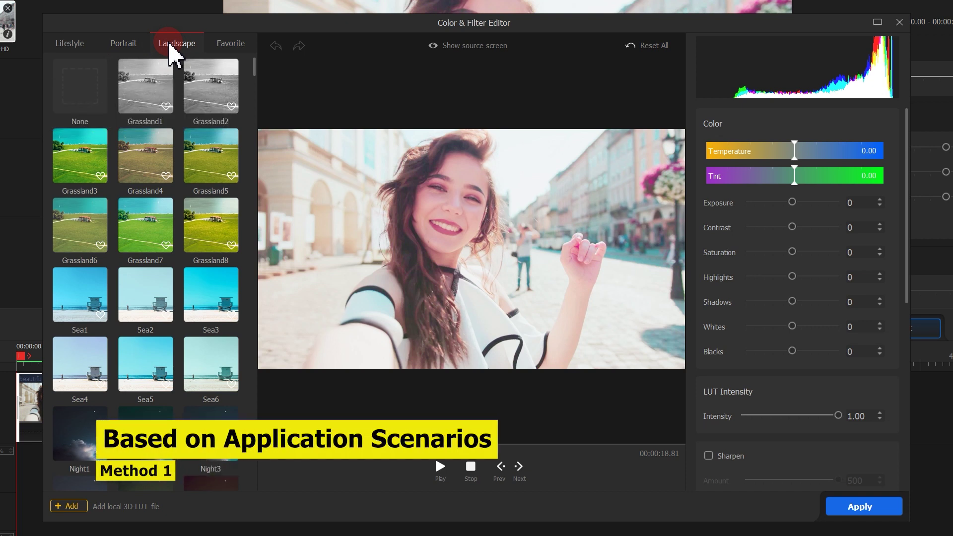
click(134, 41)
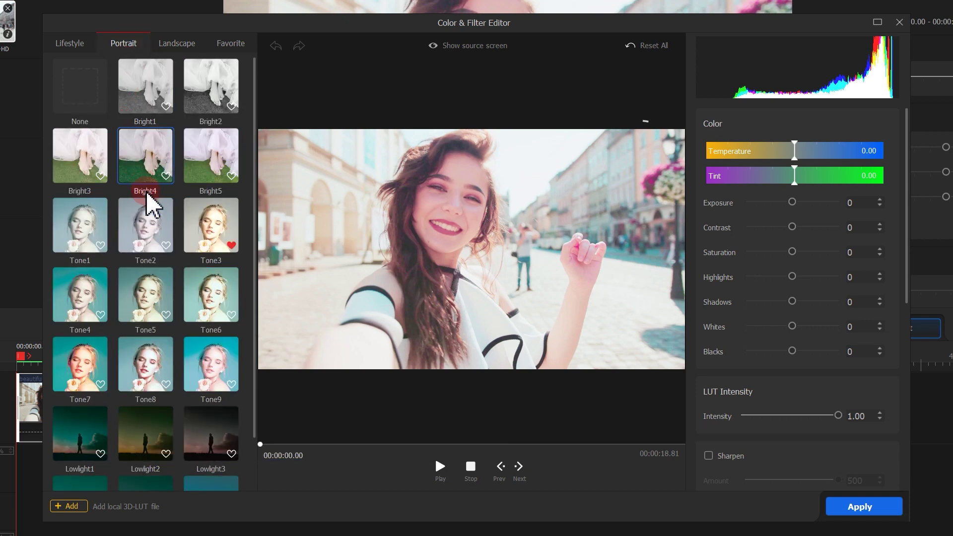
click(151, 223)
click(208, 229)
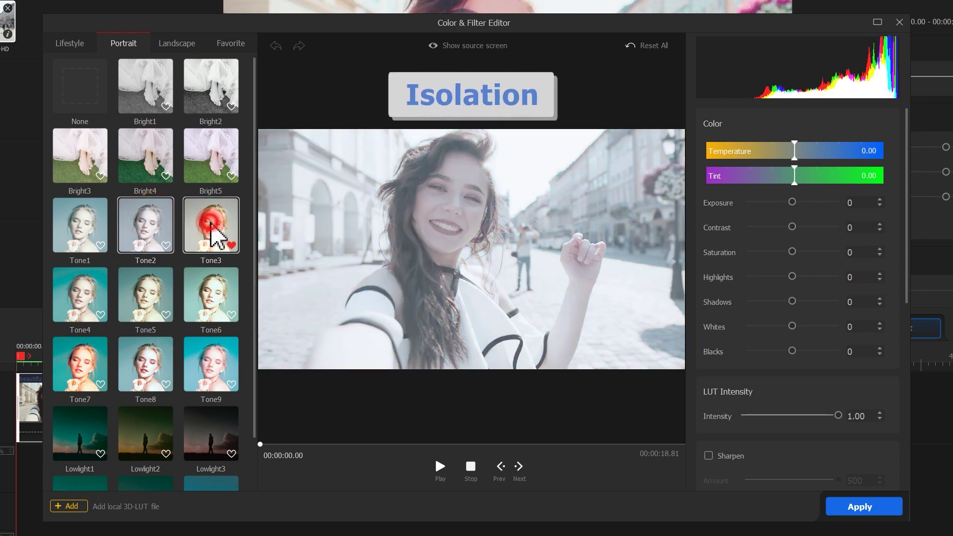
click(152, 290)
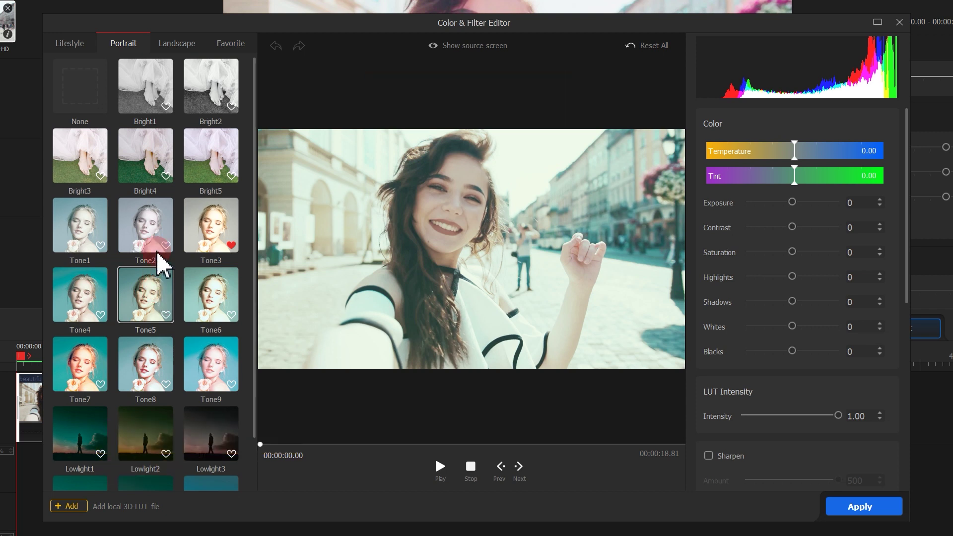
Preview Bright1, Bright3, Bright4 and Bright5, then clear the filter and return to Lifestyle.
click(143, 105)
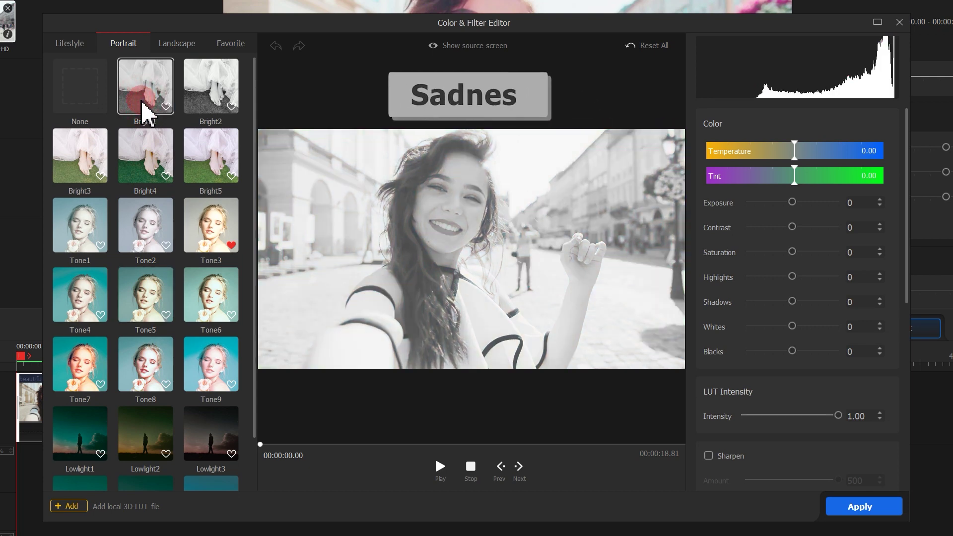
click(100, 152)
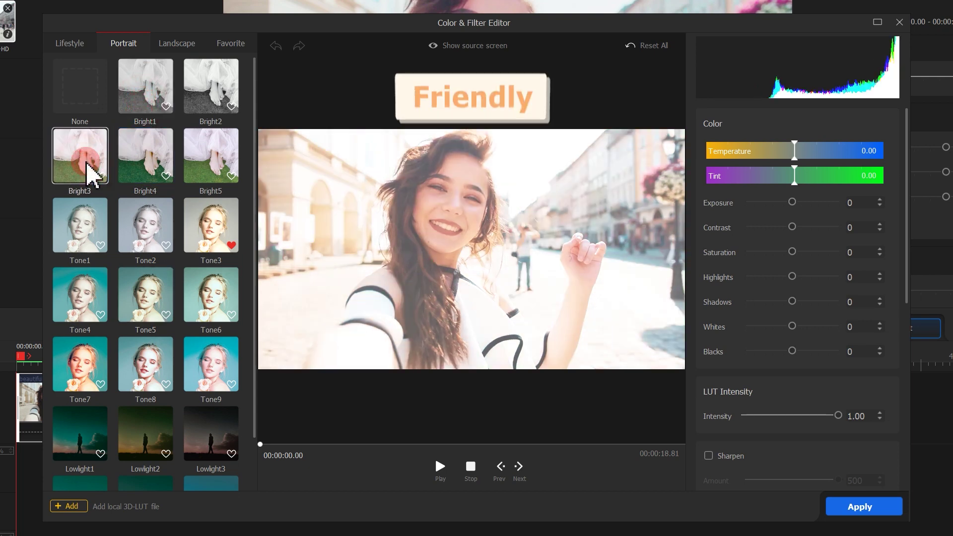
click(144, 153)
click(199, 160)
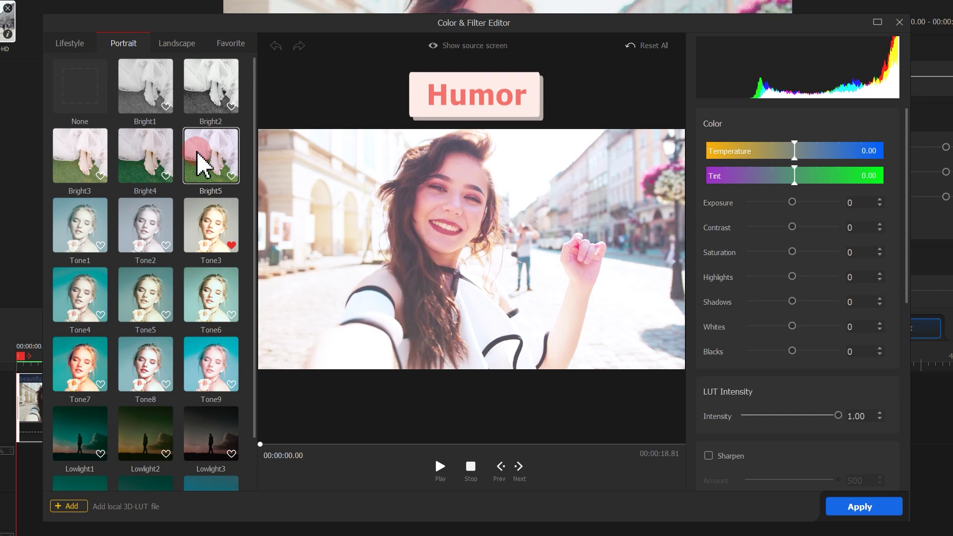
click(77, 94)
click(75, 44)
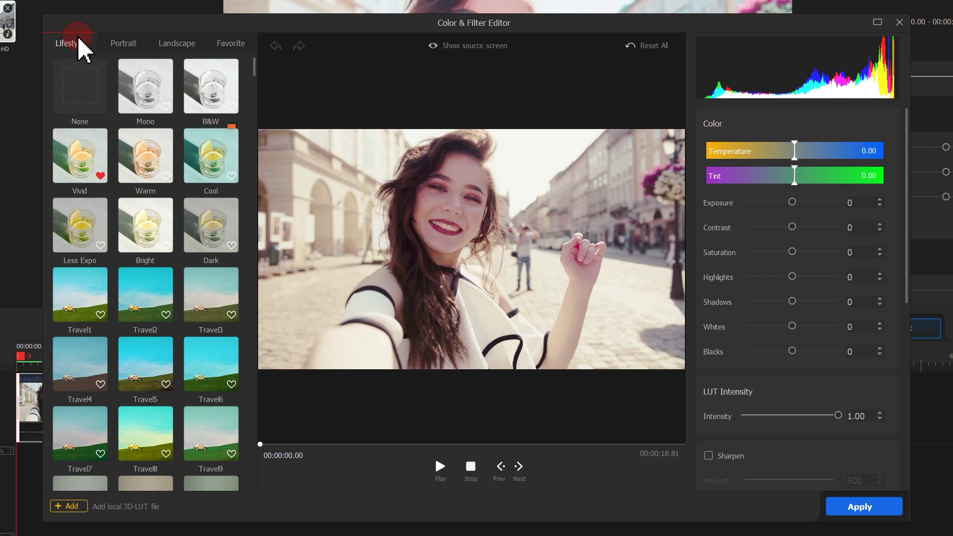
Try the Warm Lifestyle look, then switch the clip back to Vivid.
click(146, 141)
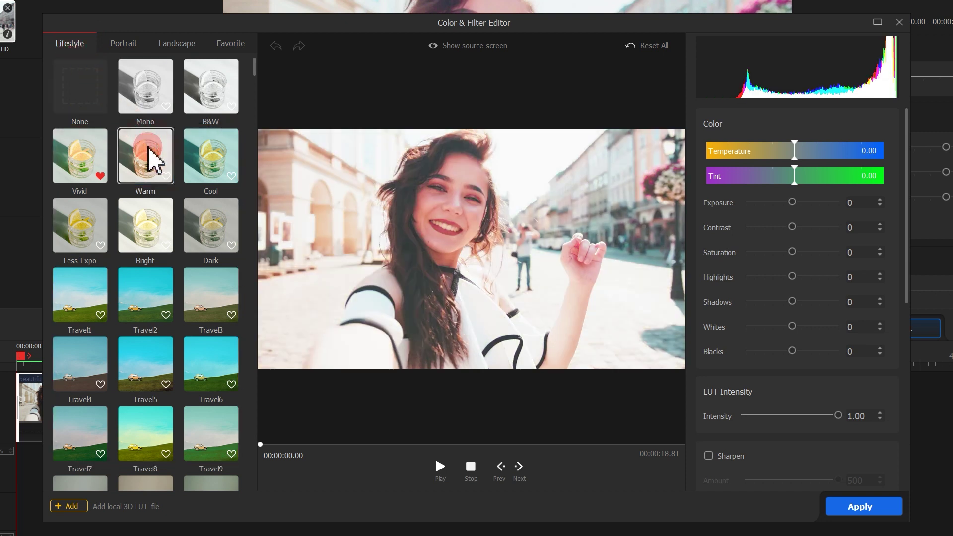
click(106, 148)
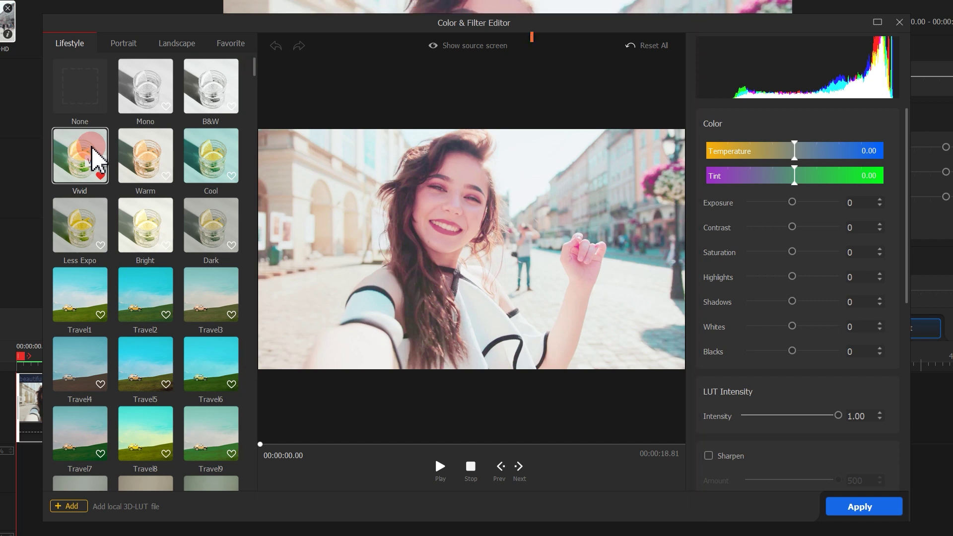
Compare the original footage with the grade and apply the Warm preset.
click(480, 49)
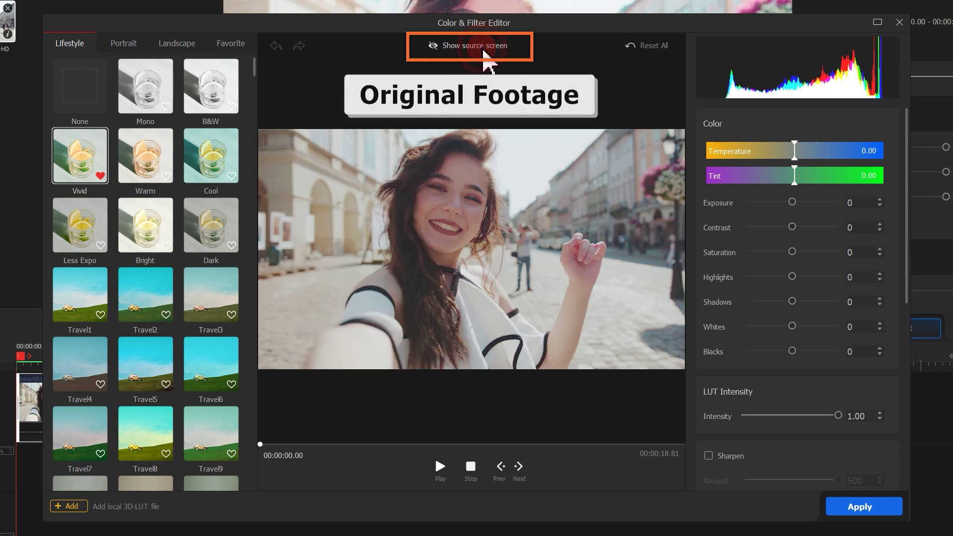
click(481, 49)
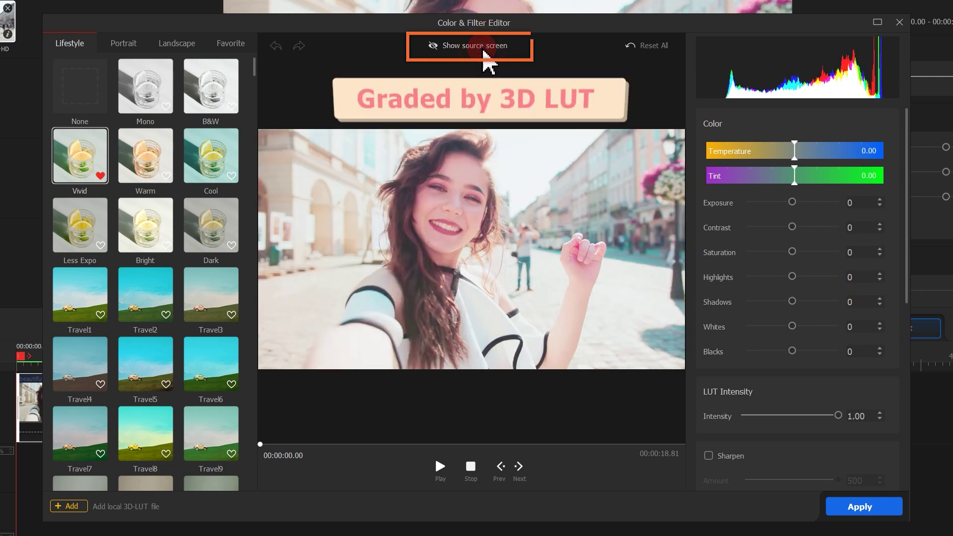
click(170, 160)
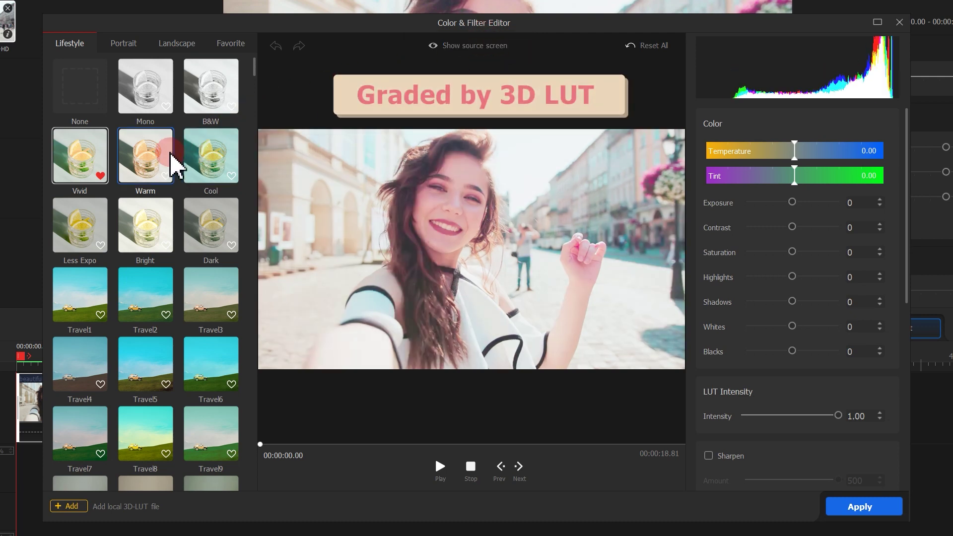
click(465, 55)
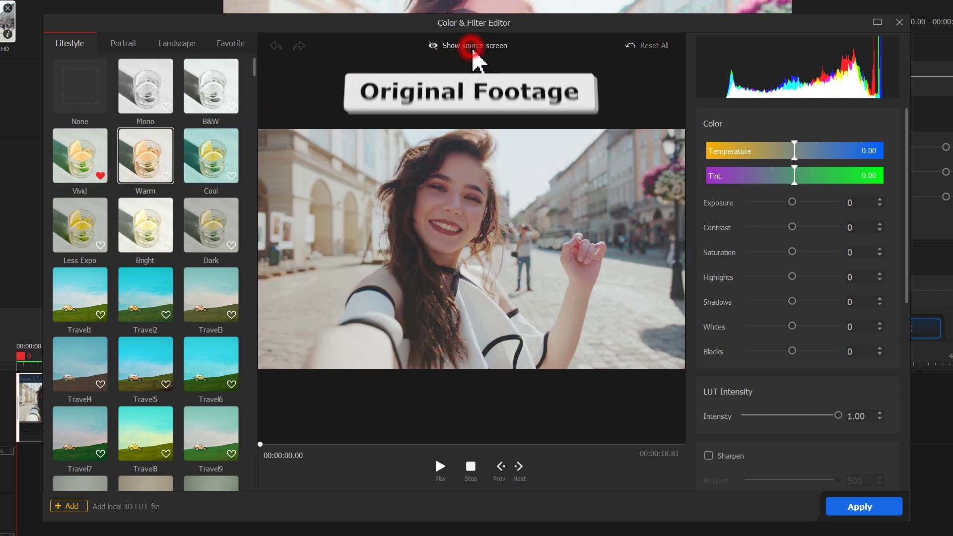
click(473, 50)
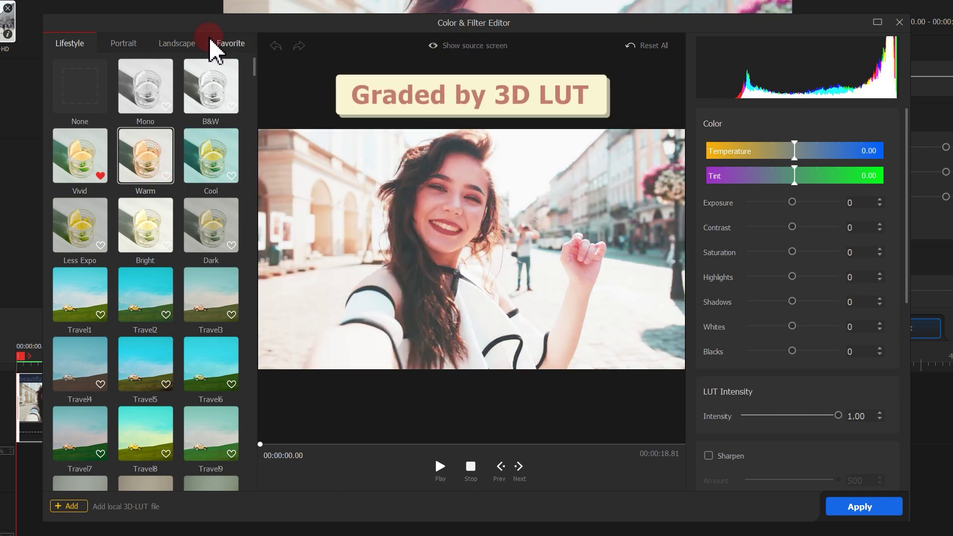
Apply the Portrait Tone2 grade and check it against the original footage.
click(139, 44)
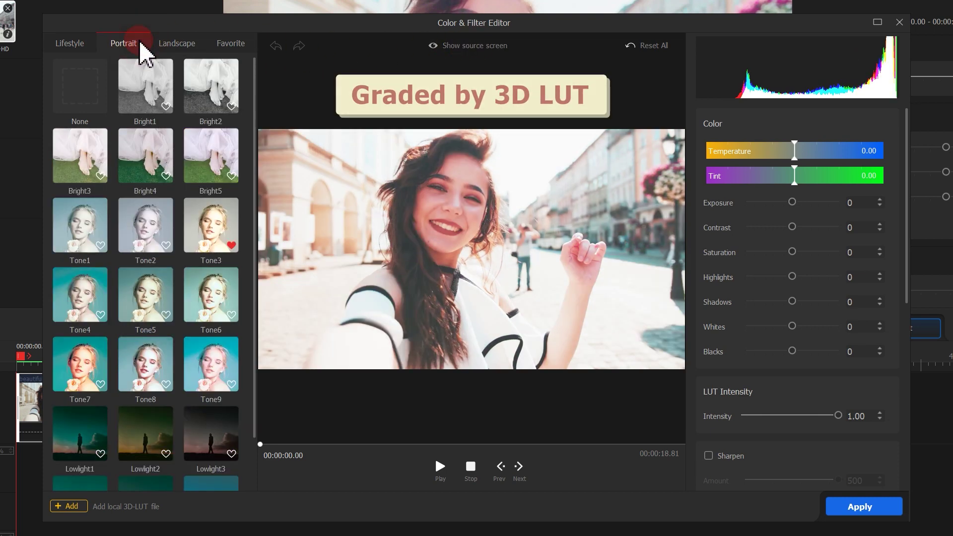
click(148, 211)
click(470, 47)
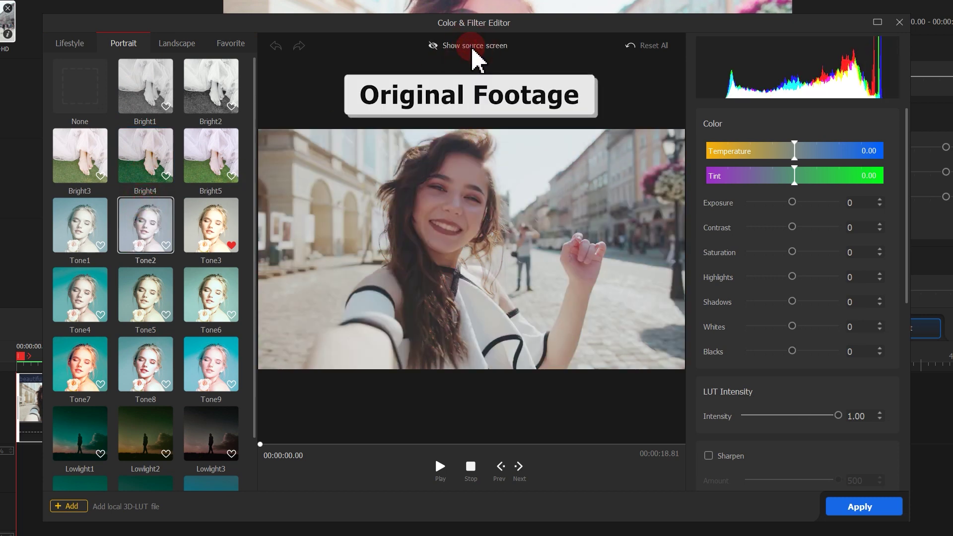
click(473, 50)
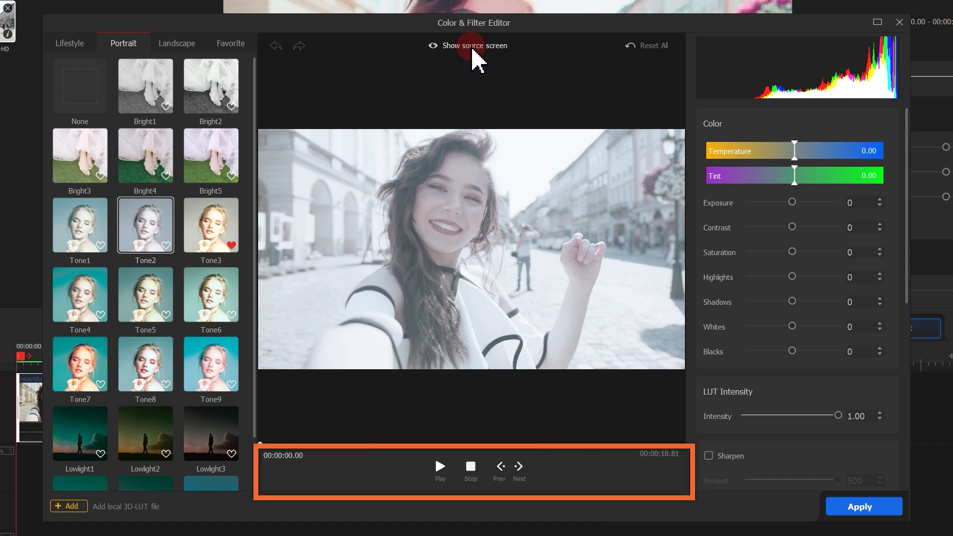
Play, pause and stop the graded clip, then step forward three frames to 00:00:00.10.
click(441, 468)
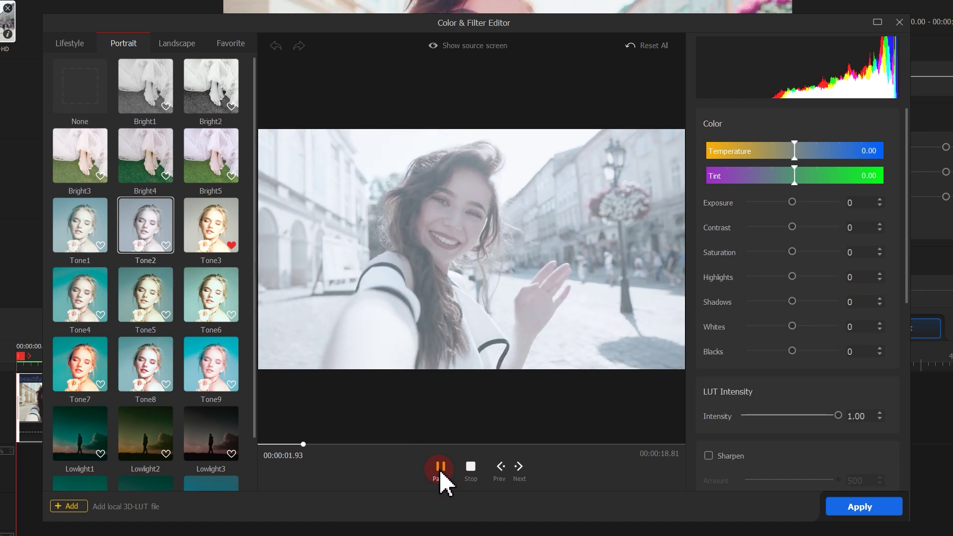
click(440, 469)
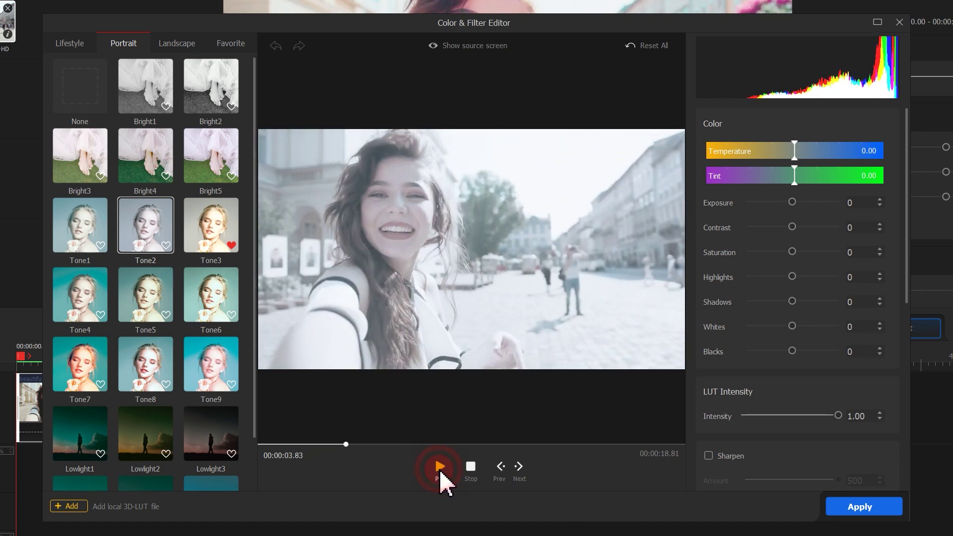
click(473, 469)
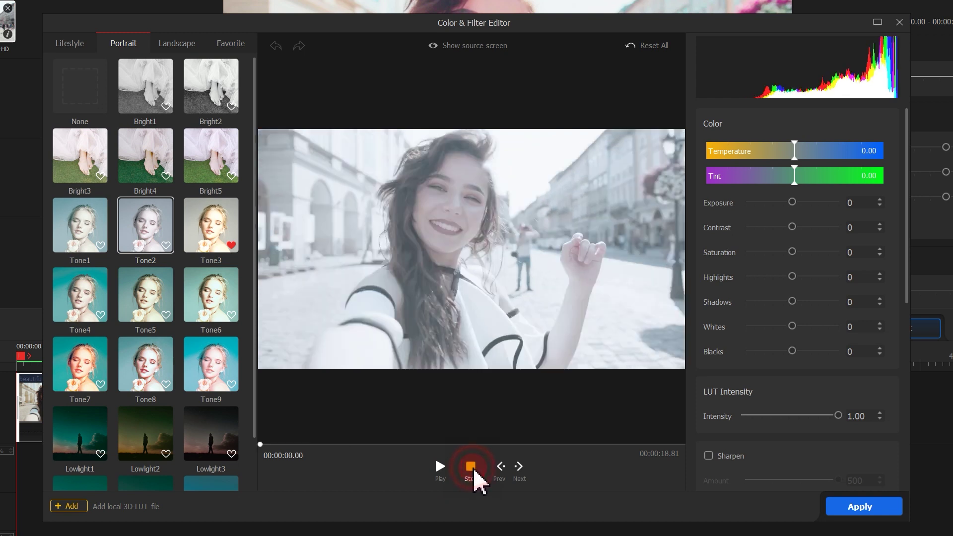
click(517, 473)
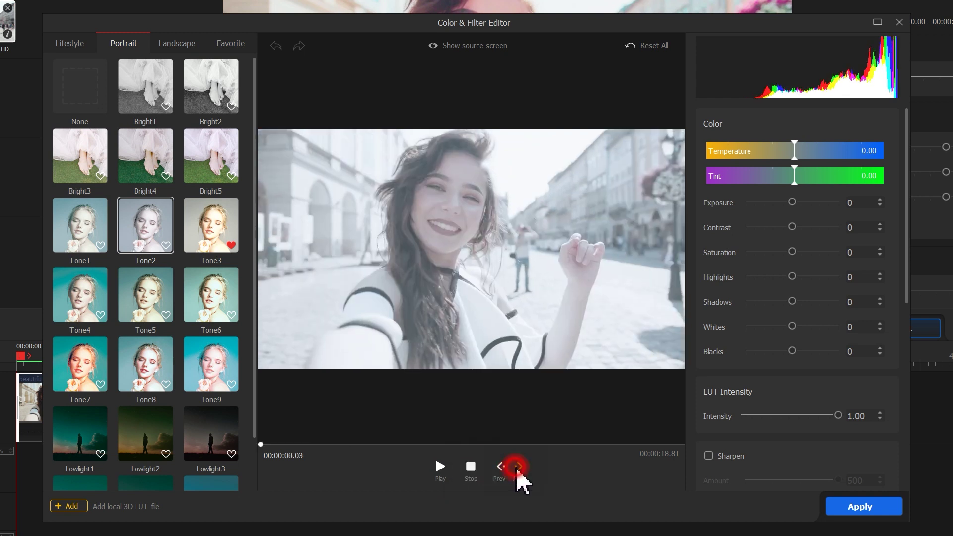
click(518, 472)
click(518, 472)
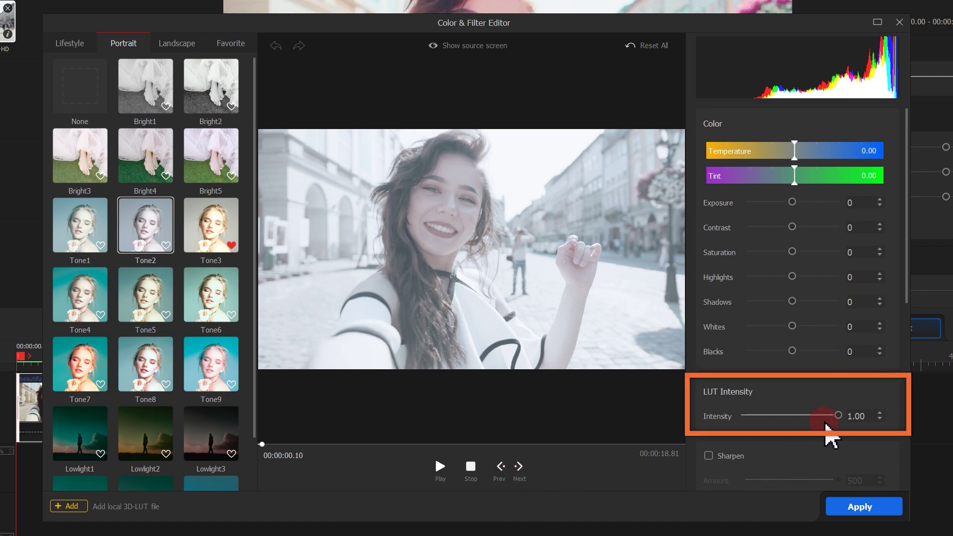
Apply the Tone3 portrait LUT and lower its intensity to 0.61.
mouse_move(840, 419)
mouse_down()
mouse_move(775, 431)
mouse_move(829, 433)
mouse_up()
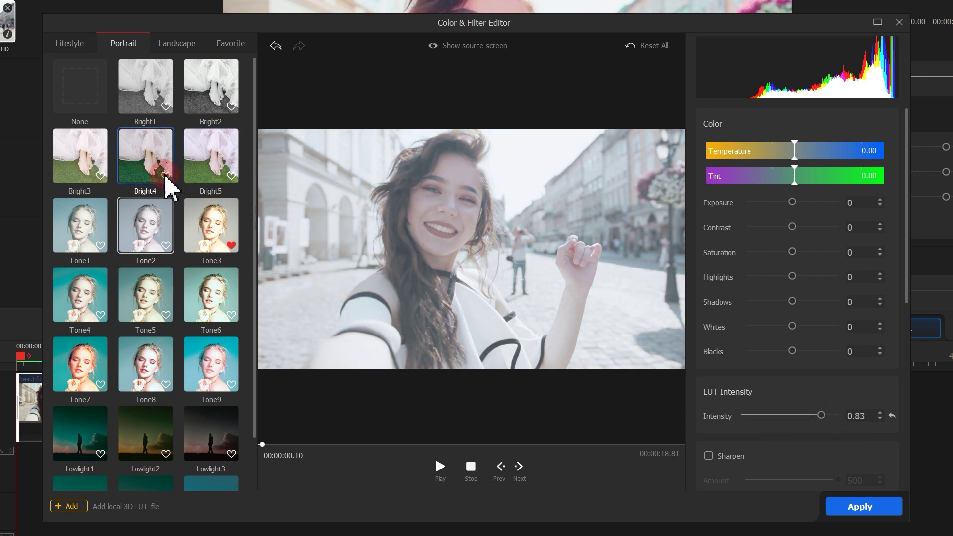
click(198, 203)
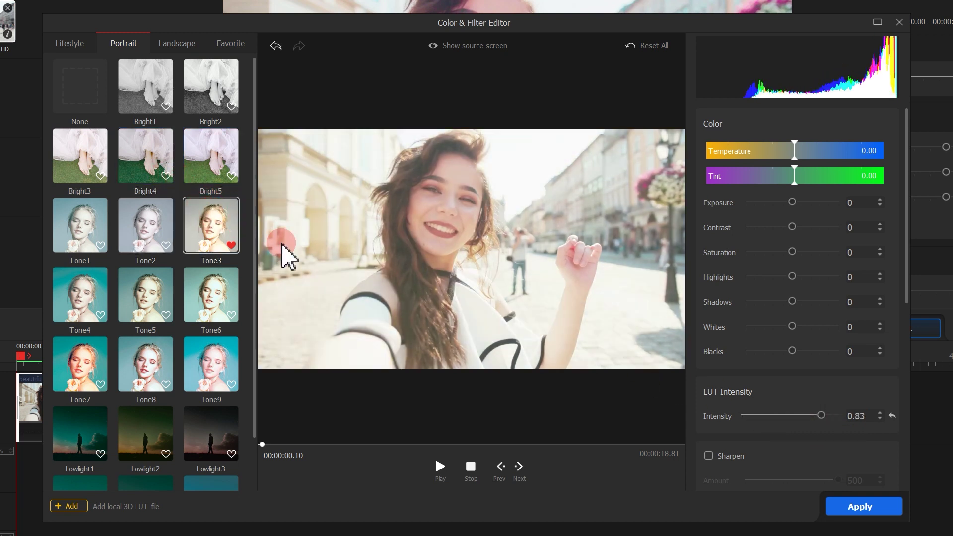
click(711, 416)
drag(822, 417, 802, 418)
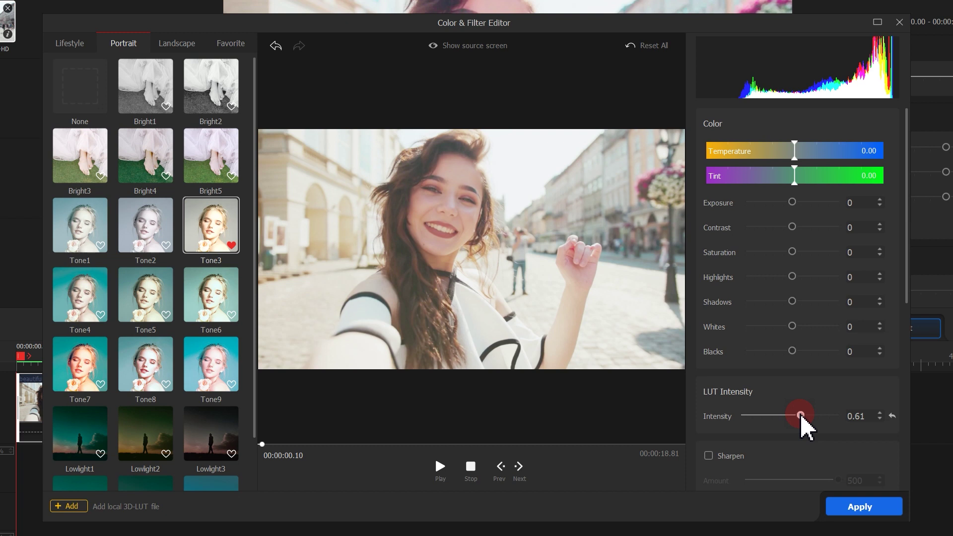
click(158, 344)
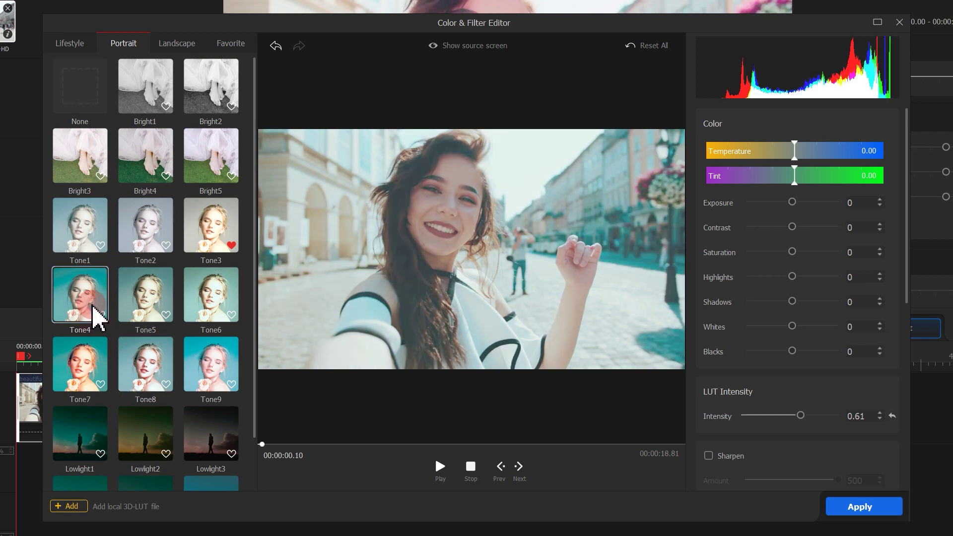
click(146, 307)
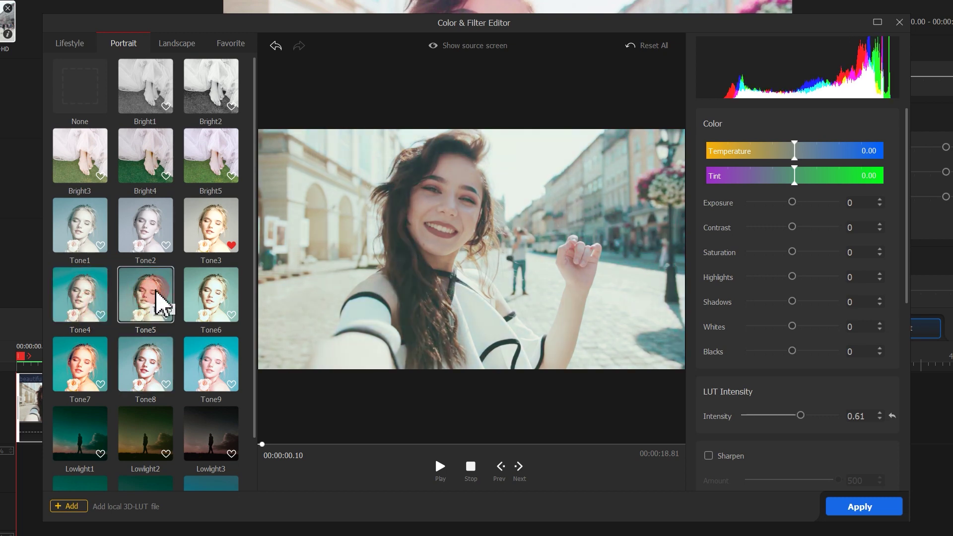
click(204, 240)
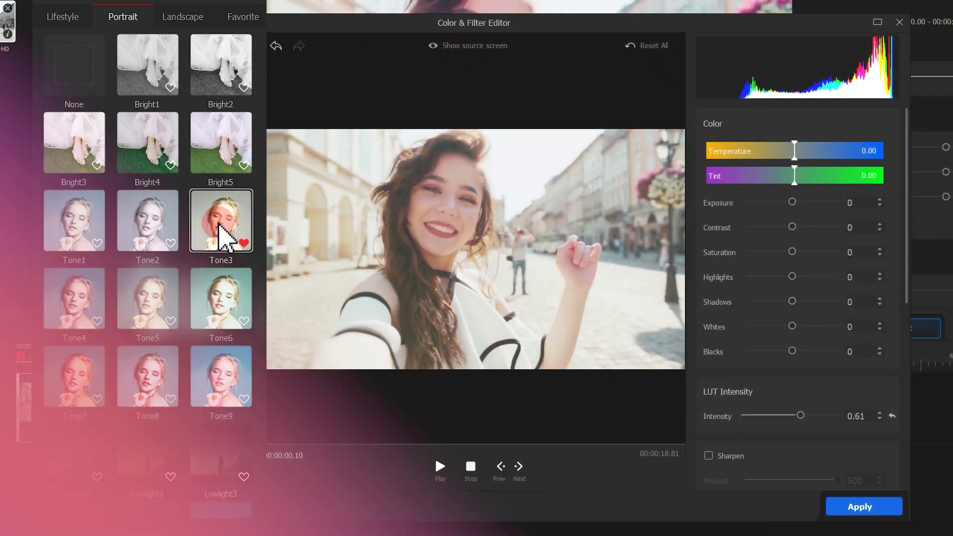
Favorite the Tone2 and Bright4 Portrait presets and show the favorites list.
click(166, 243)
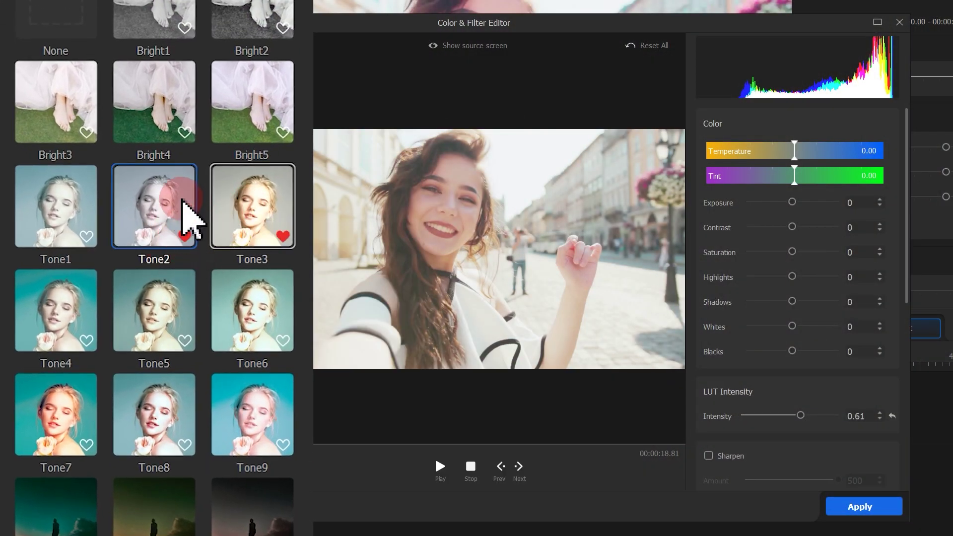
click(181, 142)
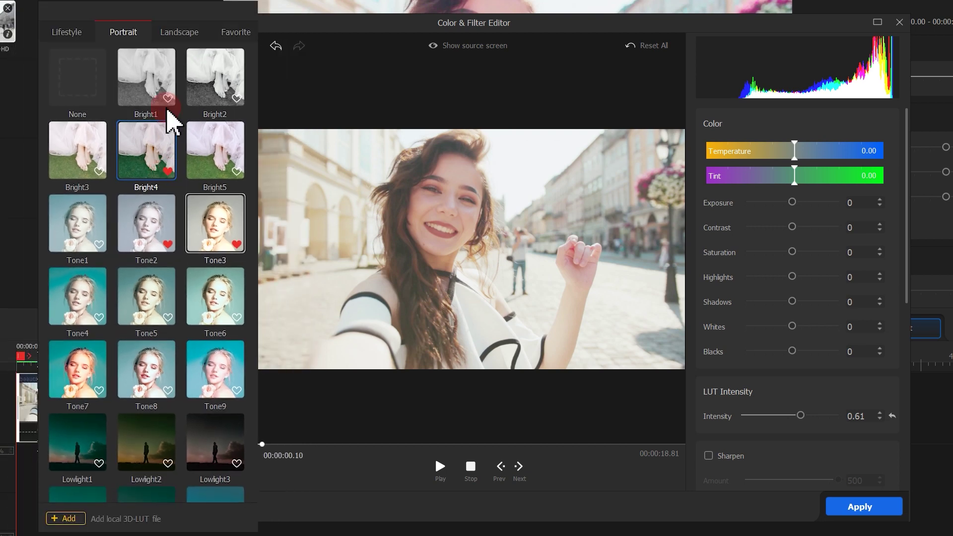
click(220, 41)
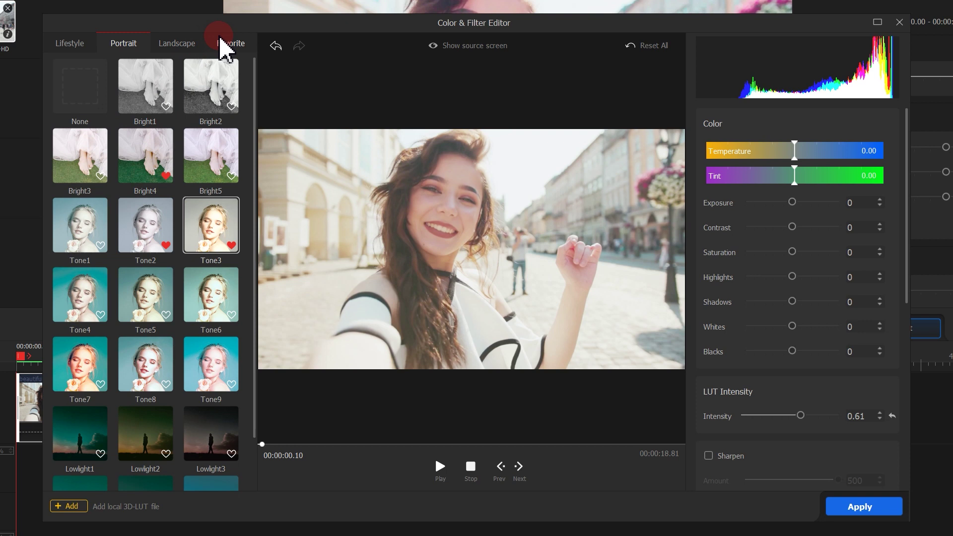
Preview the favourite looks Vivid, Bright4, Tone2 and Tone3 in turn, ending on Tone3.
click(228, 37)
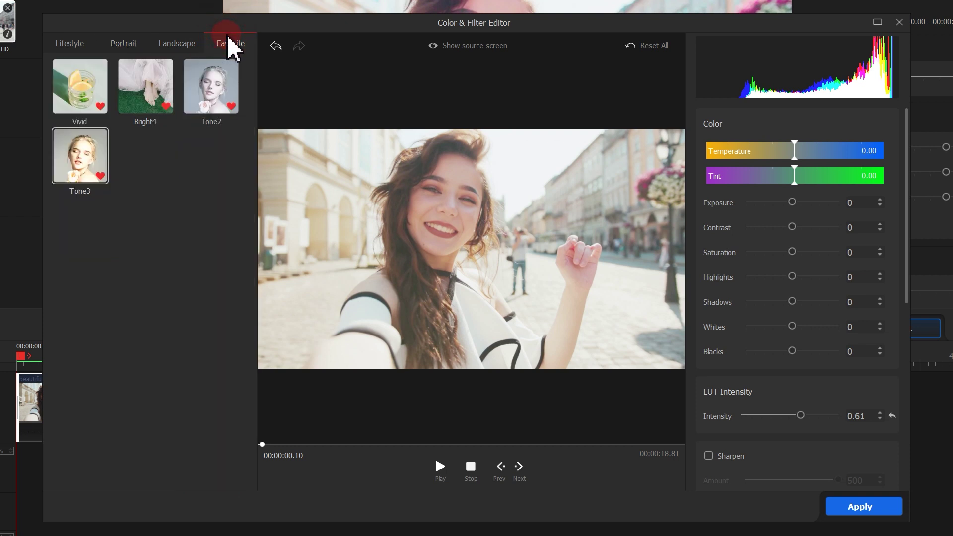
click(81, 82)
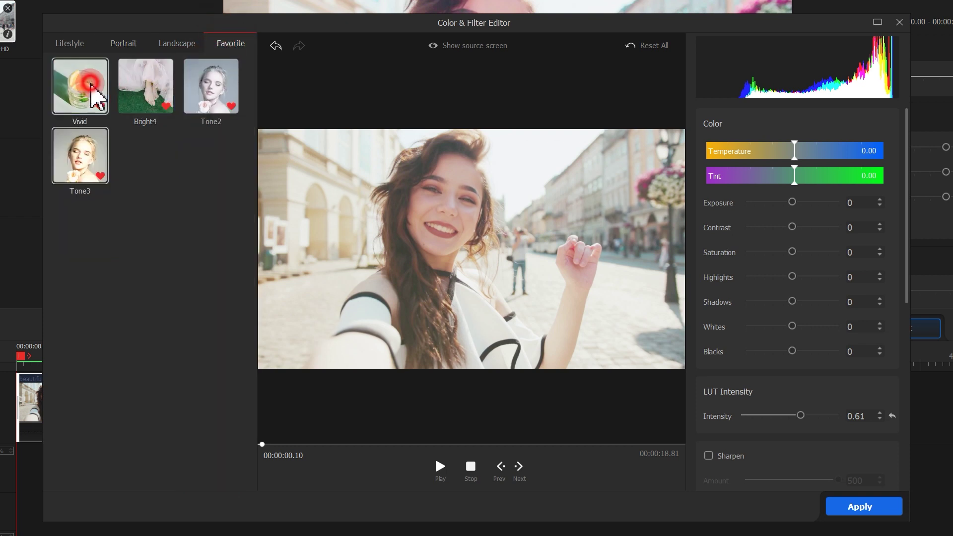
click(124, 83)
click(140, 85)
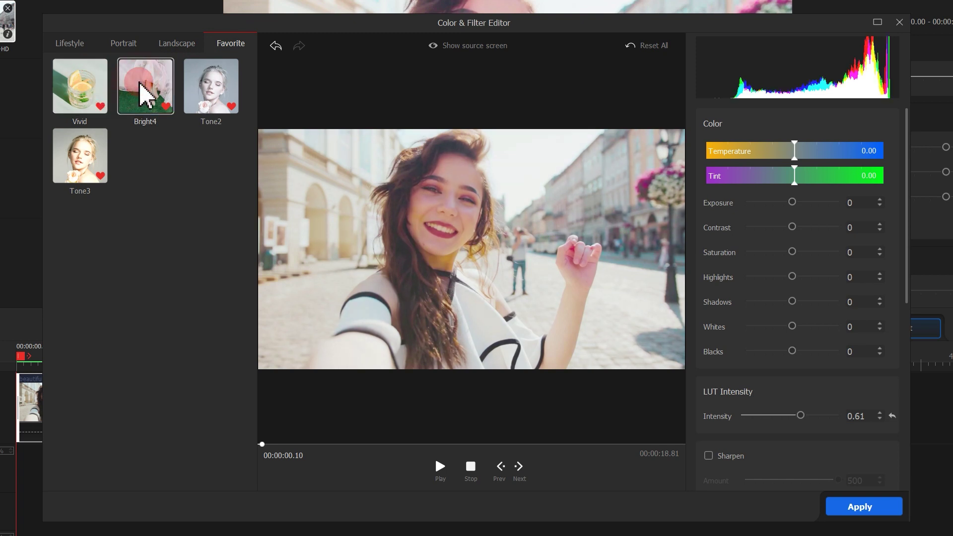
click(207, 91)
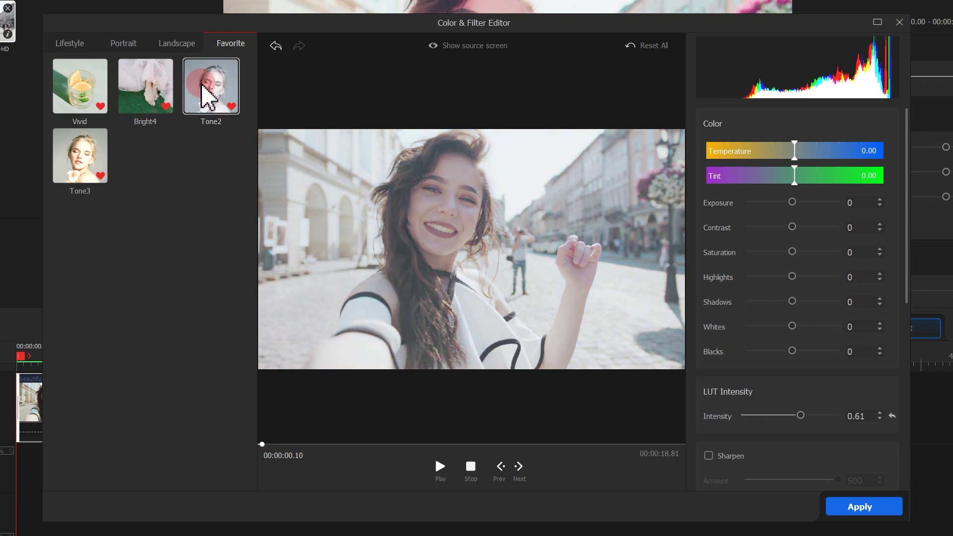
click(98, 138)
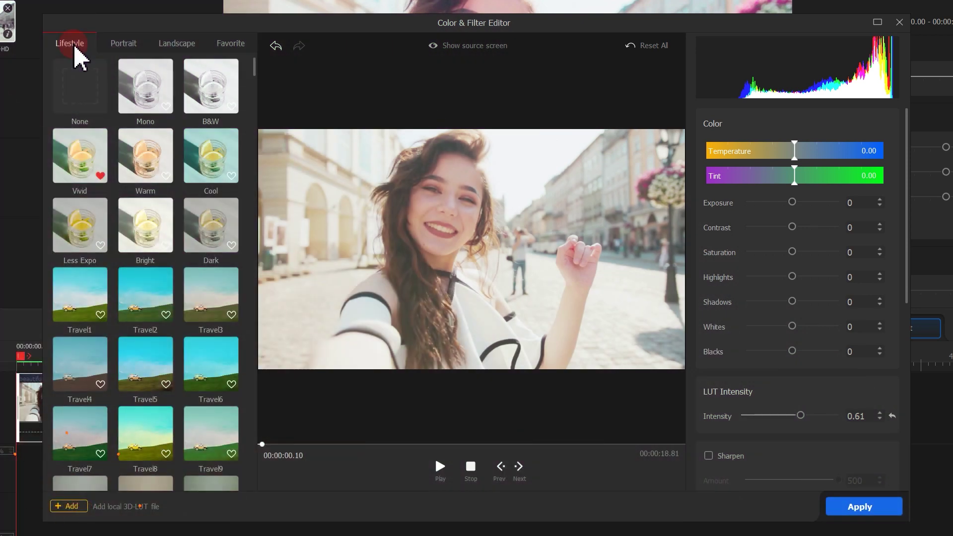
Import all five EasyLut_EXT .cube files from the 3D LUTS folder as custom LUTs.
click(68, 507)
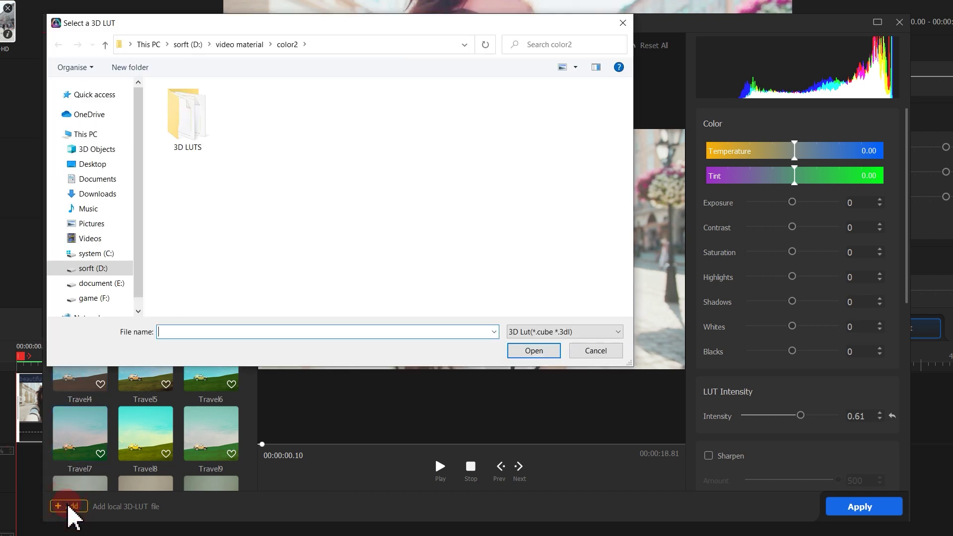
double_click(196, 112)
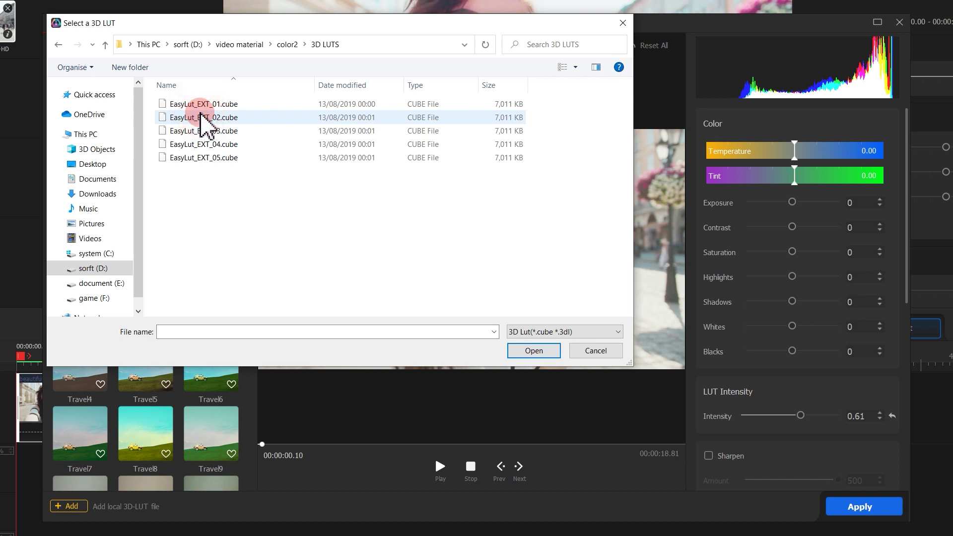
drag(253, 192, 225, 103)
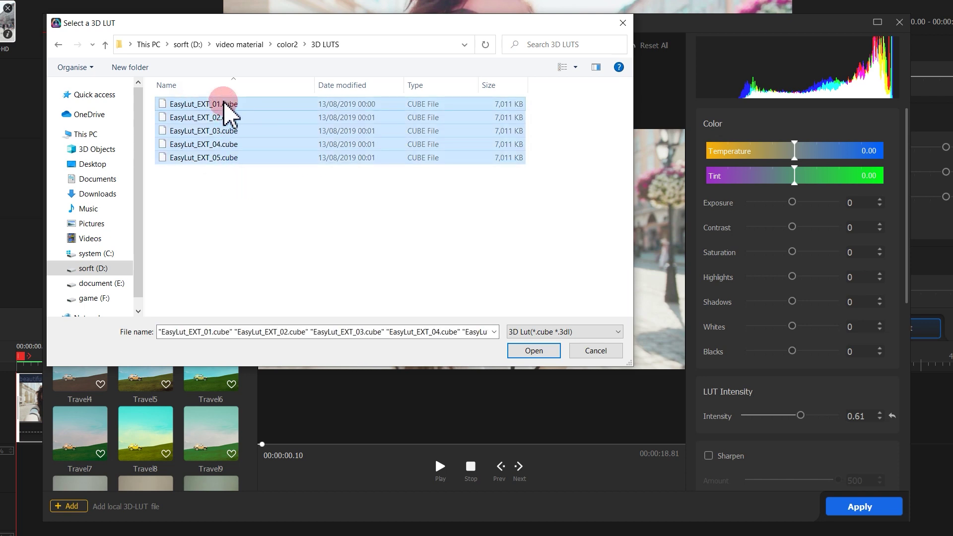
click(535, 352)
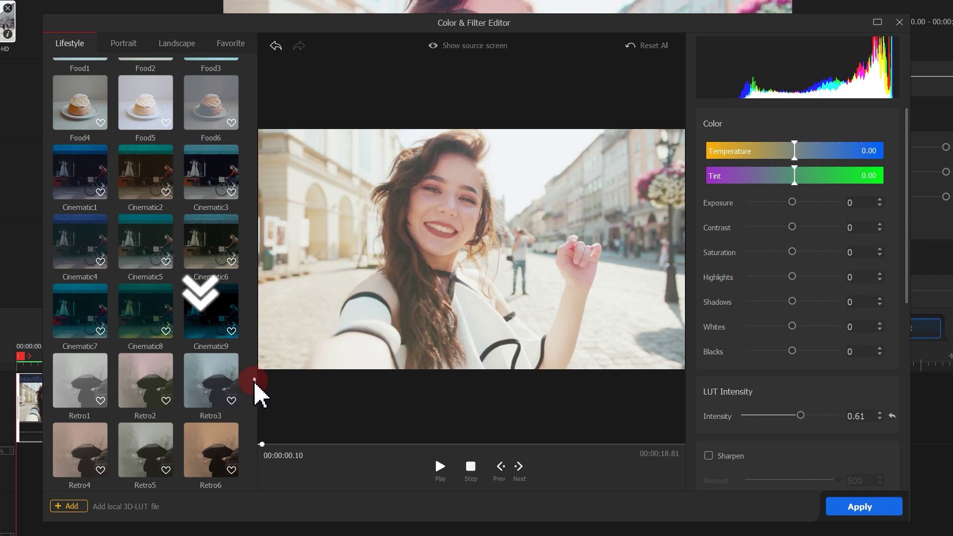
drag(255, 388, 250, 469)
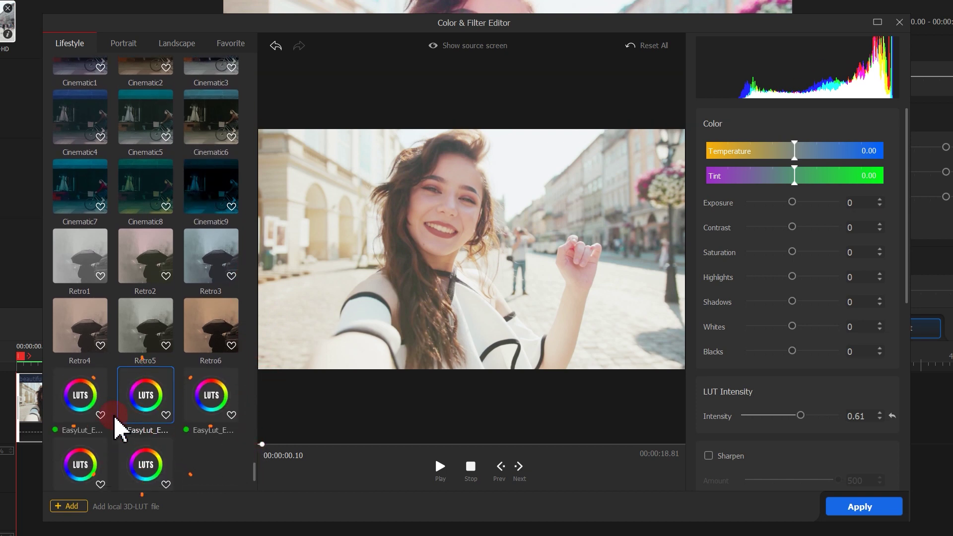
Preview imported LUTs EasyLut_EXT_01, _02 and _03 on the clip, then browse the Portrait looks.
click(89, 405)
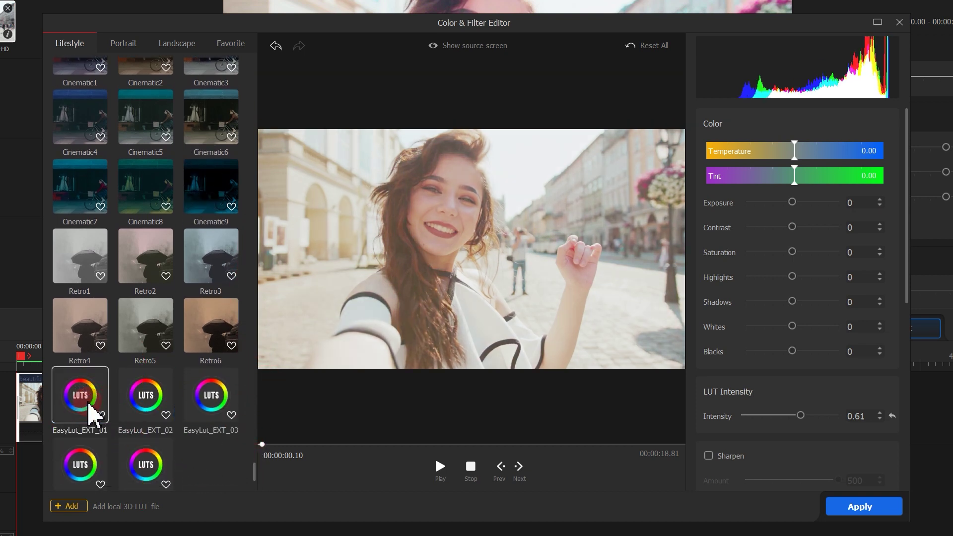
click(147, 405)
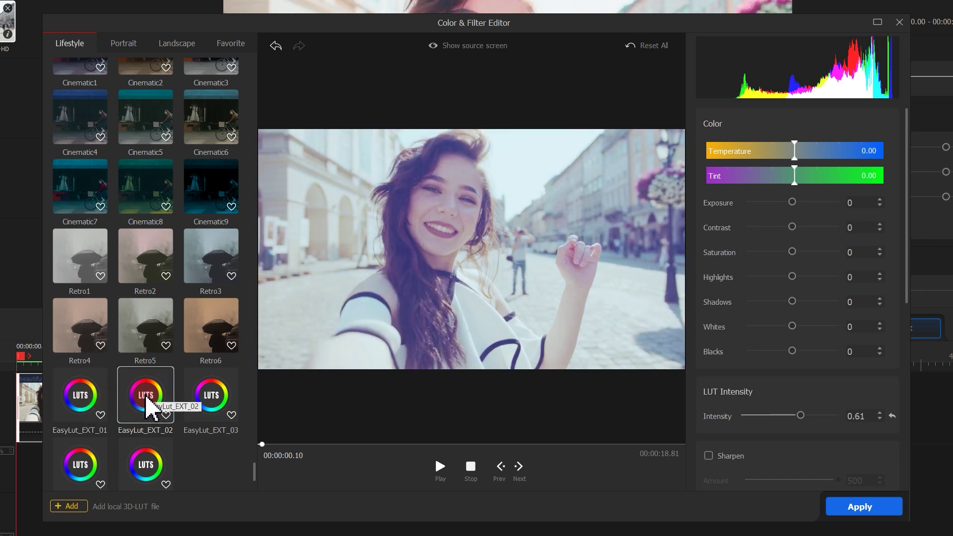
click(217, 402)
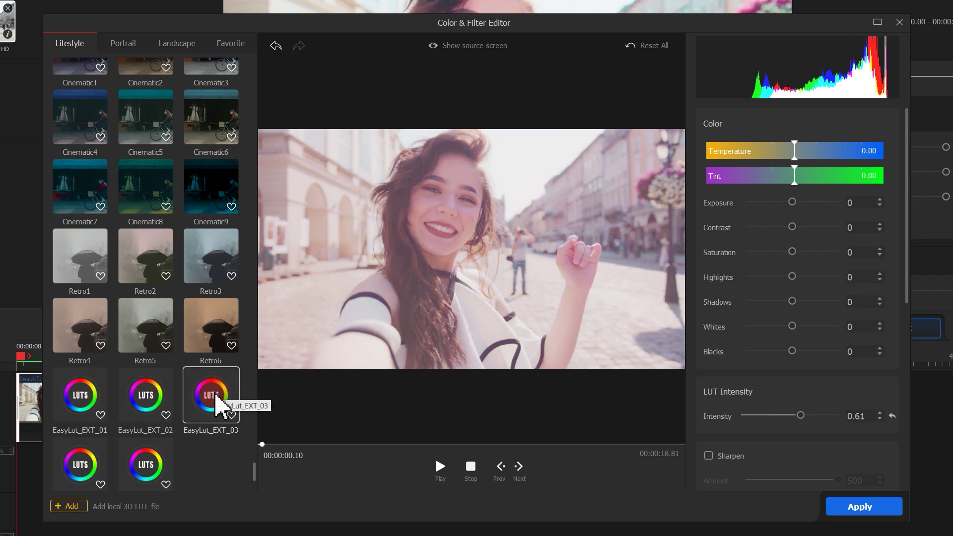
click(133, 46)
drag(253, 75, 269, 184)
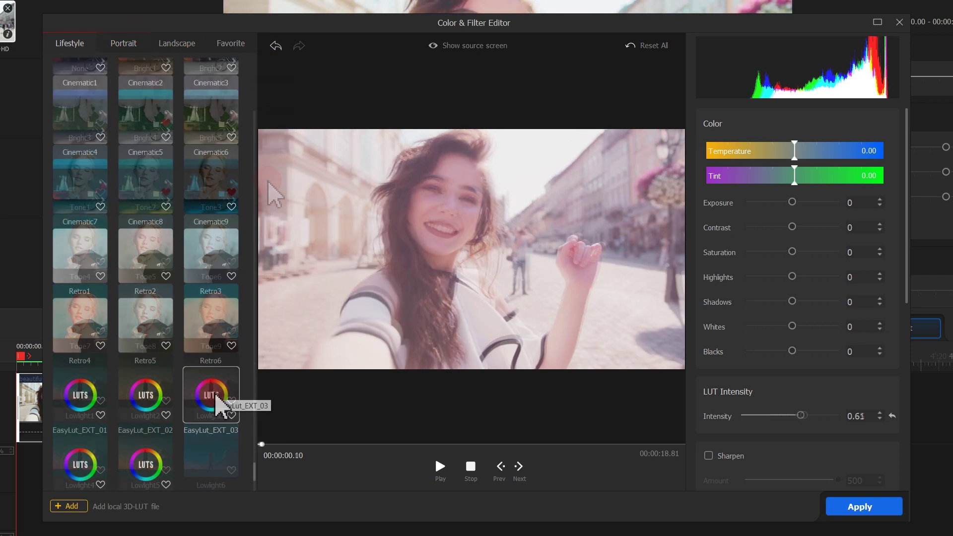
Apply EasyLut_EXT_05 with LUT intensity lowered to 0.52 and confirm the grade.
click(151, 469)
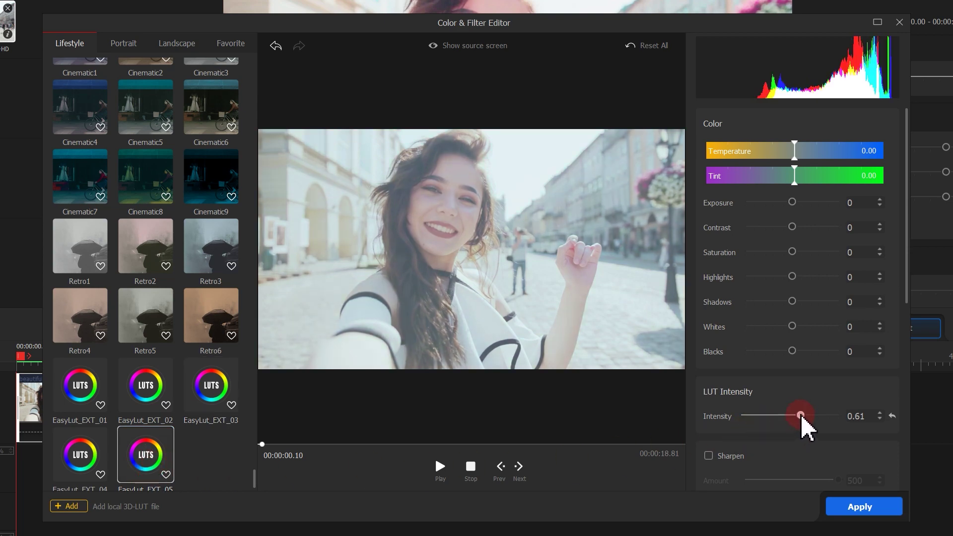
mouse_move(801, 416)
mouse_down()
mouse_move(780, 416)
mouse_move(793, 417)
mouse_up()
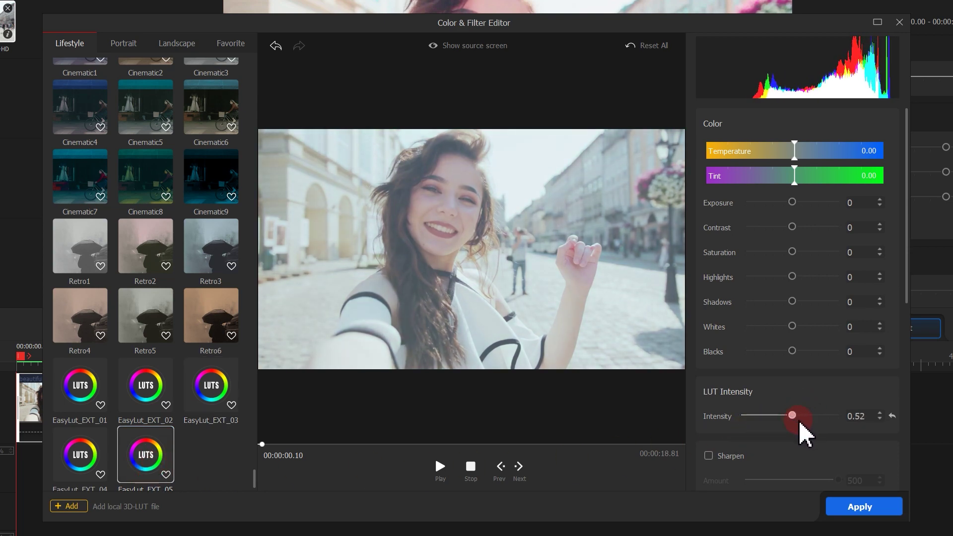
click(859, 501)
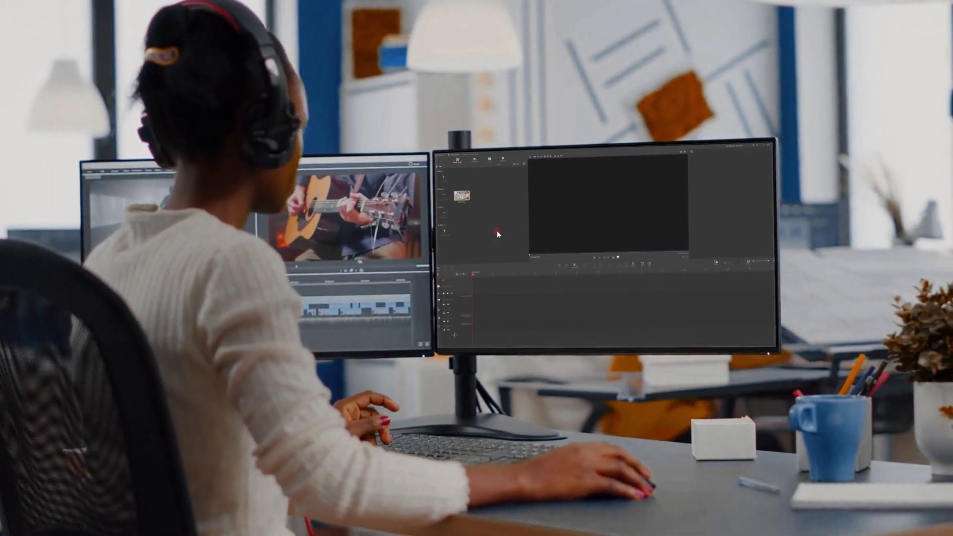
drag(466, 196, 461, 284)
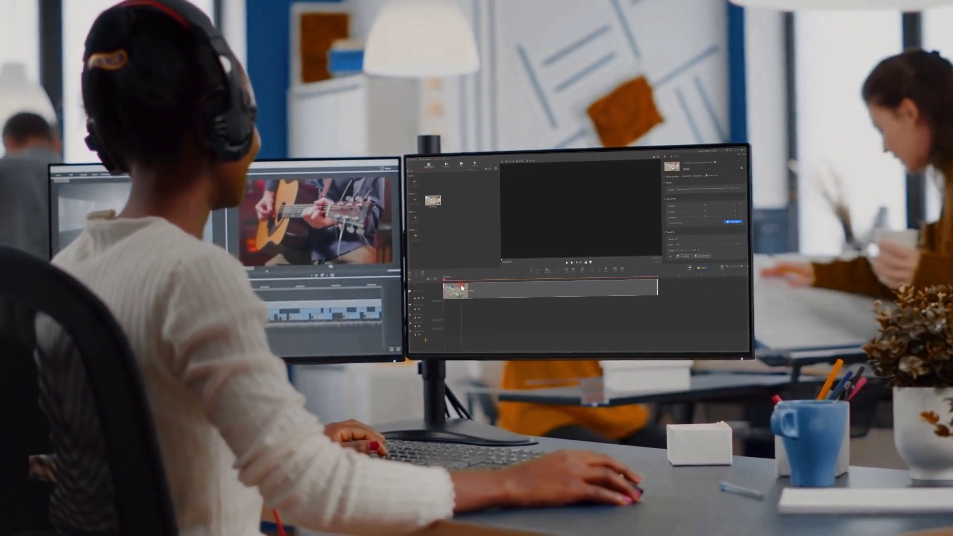